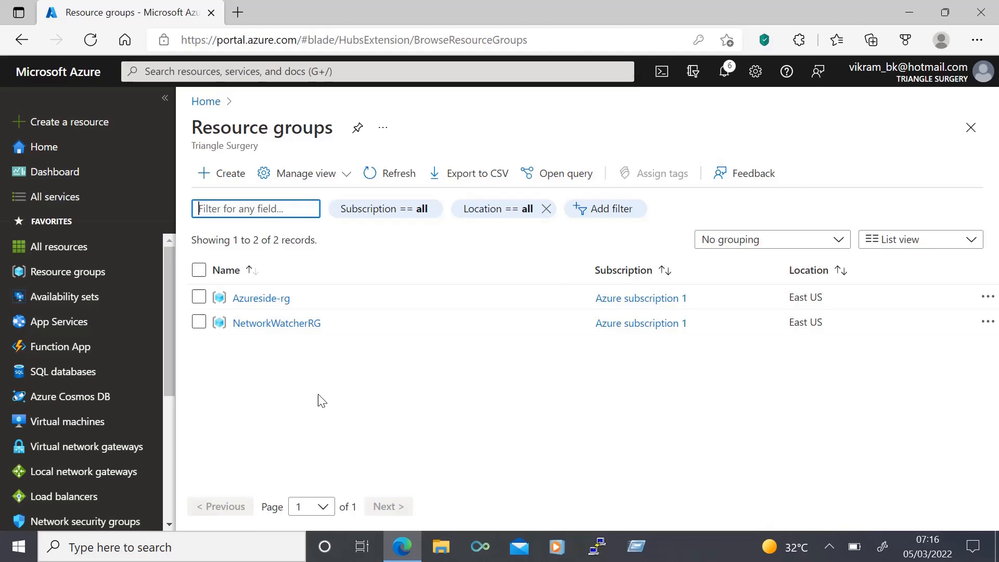
# Open the virtual network gateways list and start creating a new gateway.
pyautogui.click(93, 451)
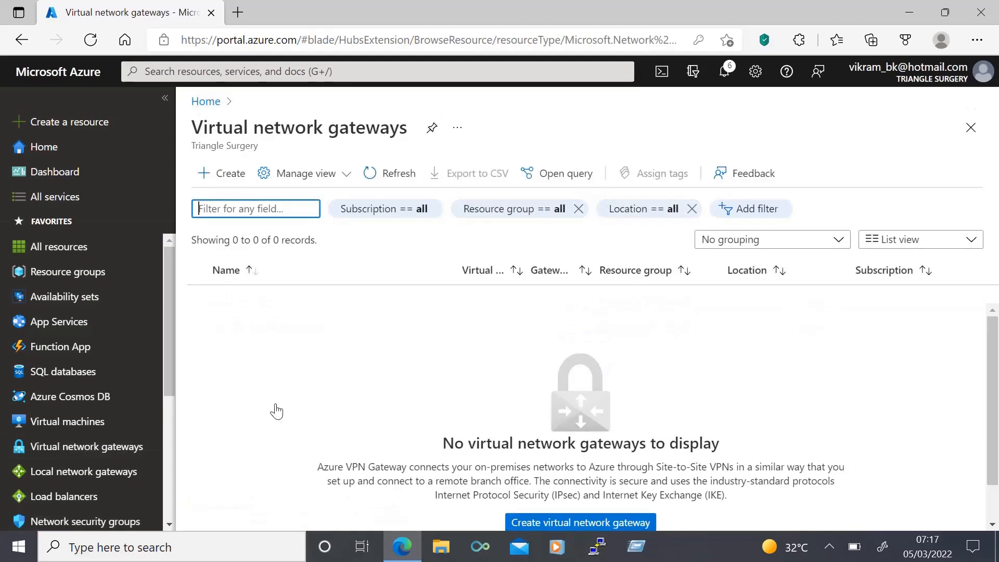
pyautogui.click(243, 71)
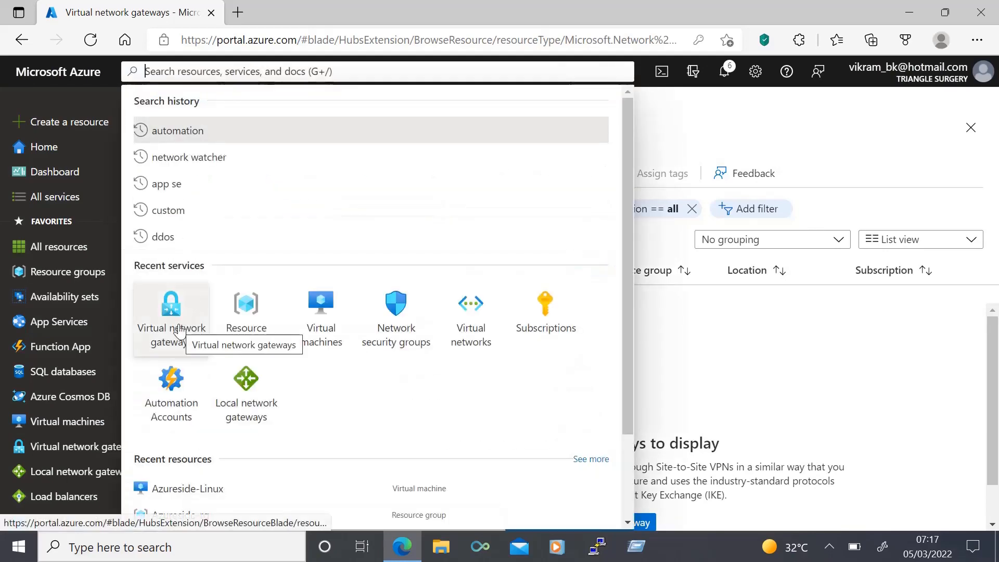
pyautogui.click(759, 351)
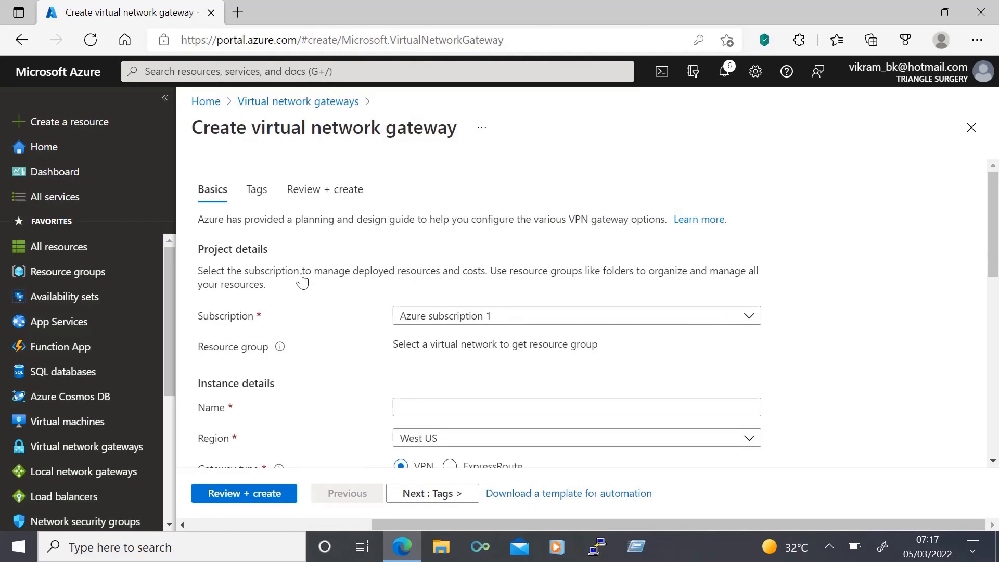
# Name the virtual network gateway azureside-vng and set its region to East US.
pyautogui.scroll(-1, 302, 281)
pyautogui.scroll(1, 323, 279)
pyautogui.scroll(-2, 315, 330)
pyautogui.click(448, 314)
pyautogui.write('azureside')
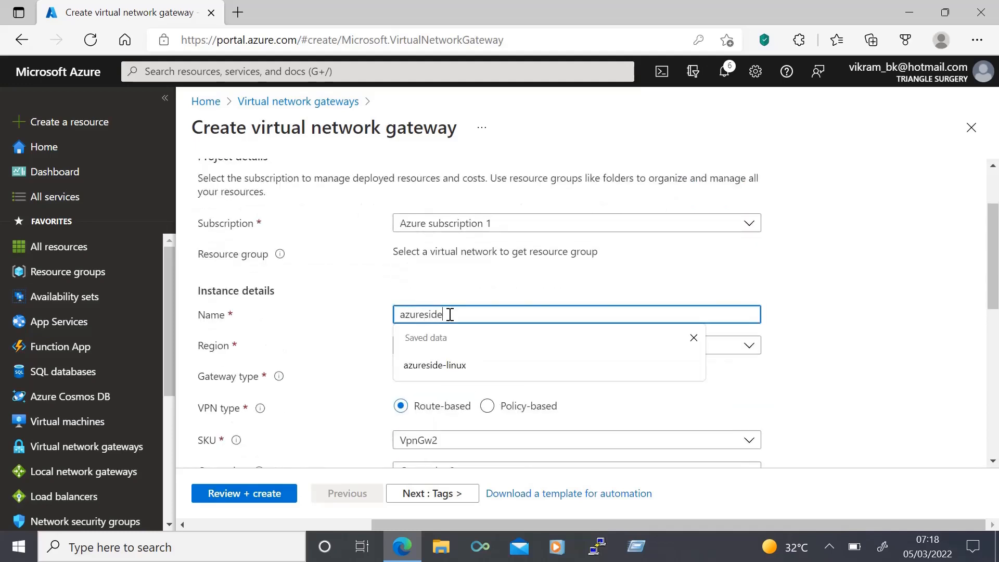
pyautogui.write('-vng')
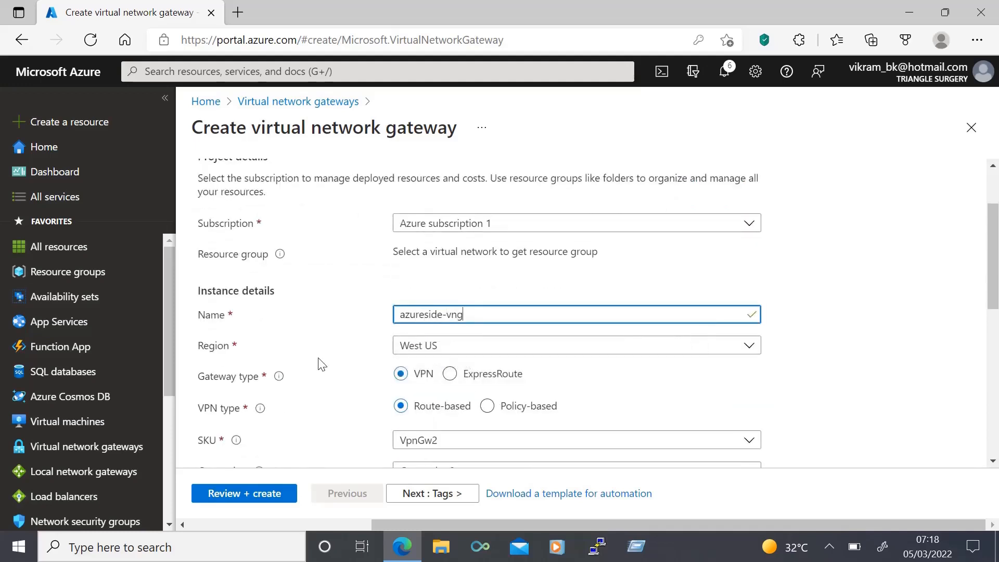
pyautogui.click(322, 364)
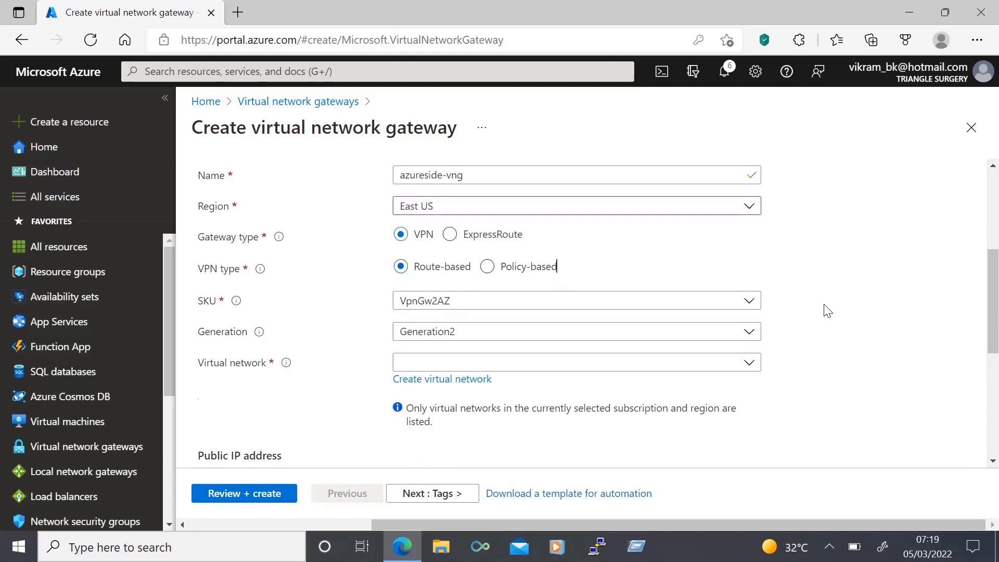
# Set the gateway's SKU to VpnGw1.
pyautogui.scroll(-1, 825, 307)
pyautogui.scroll(-1, 827, 311)
pyautogui.click(479, 212)
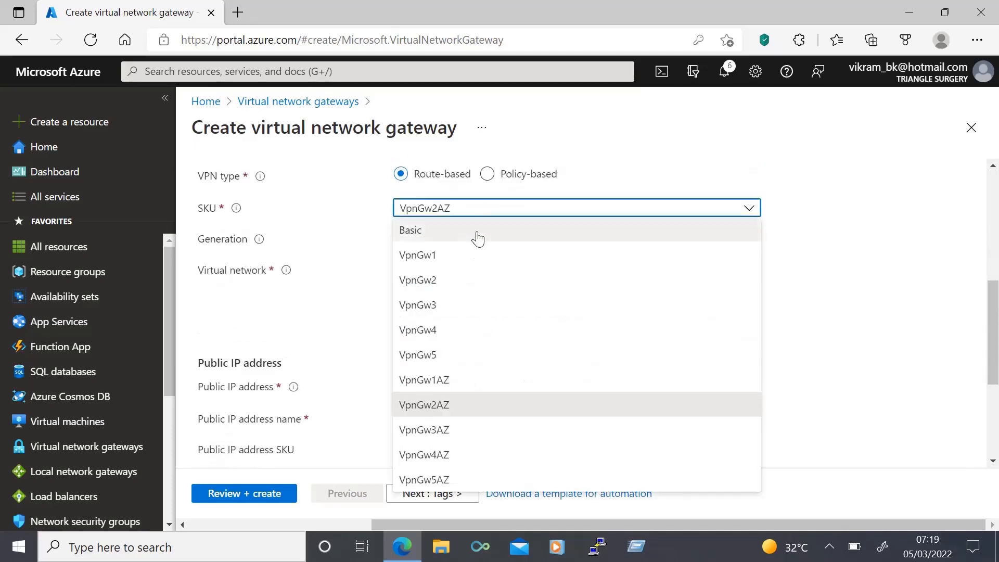
pyautogui.click(469, 260)
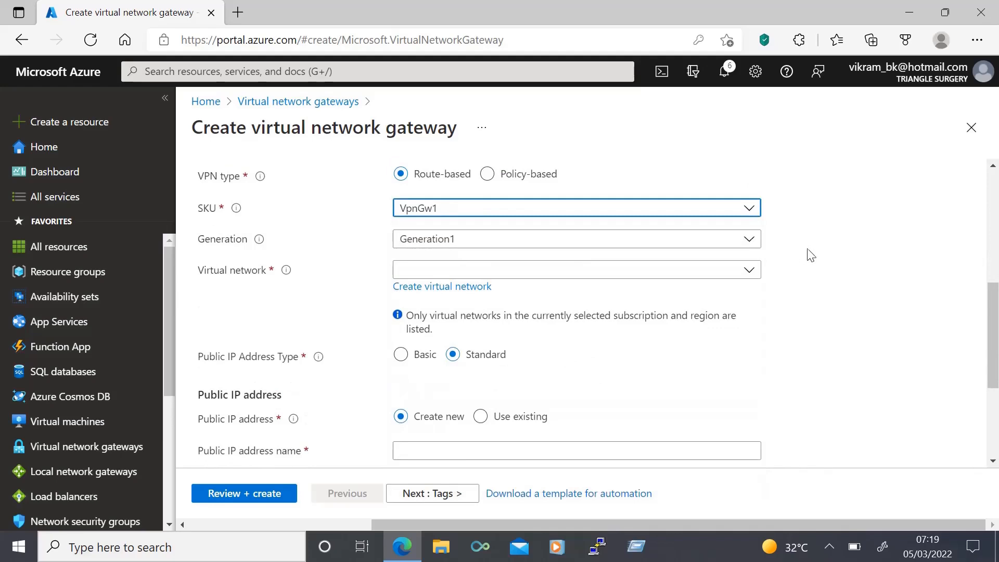
# Assign the azureside-vn virtual network to the gateway.
pyautogui.scroll(-1, 769, 285)
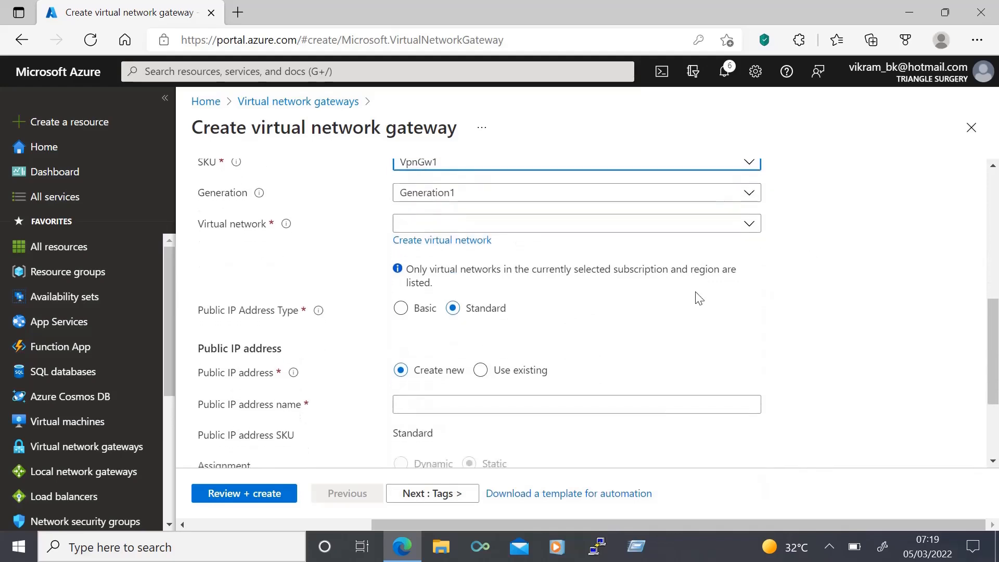
pyautogui.click(448, 228)
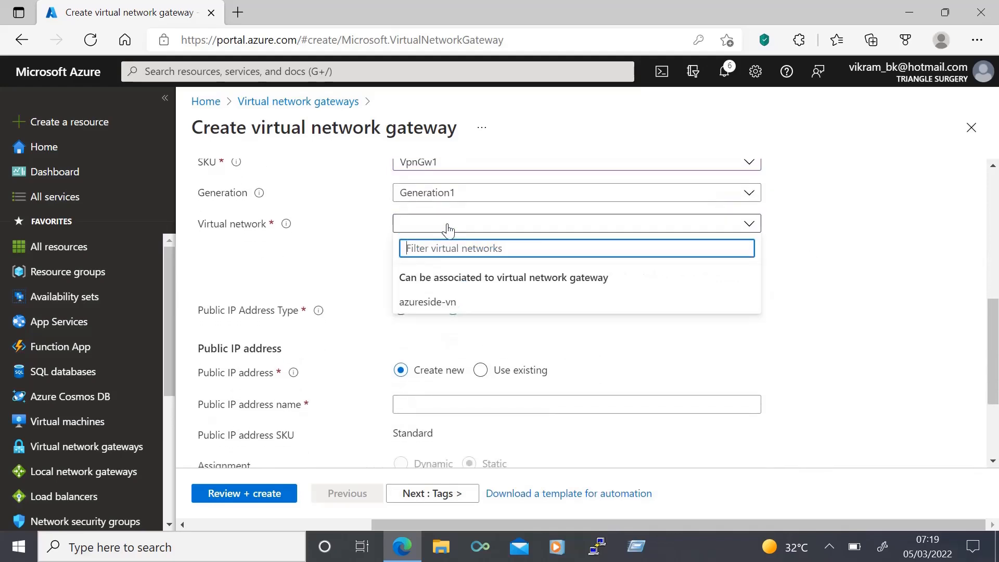
pyautogui.click(443, 299)
pyautogui.scroll(-1, 786, 344)
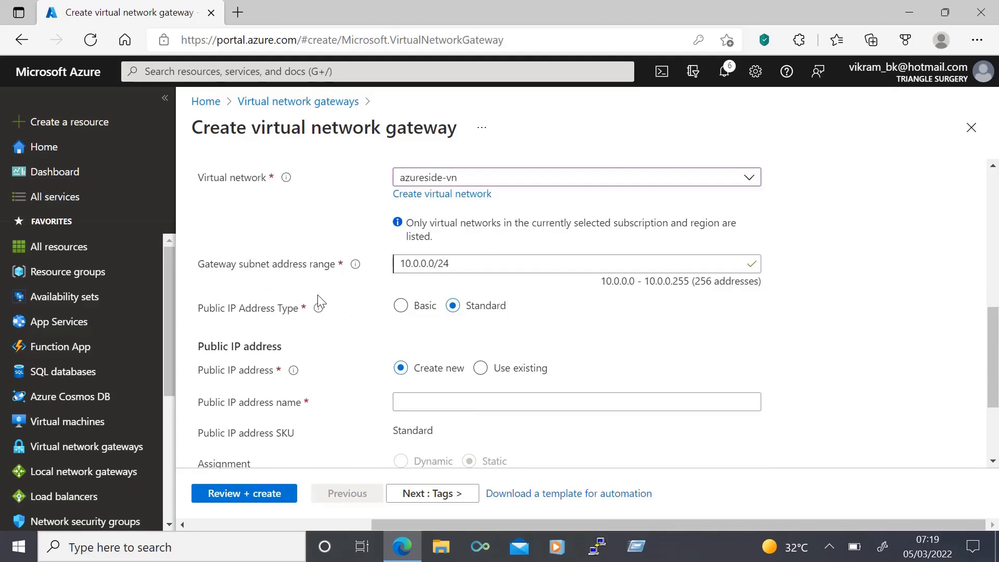
# Name the gateway's new public IP address vpn-ip and submit the gateway configuration for review.
pyautogui.scroll(-2, 752, 363)
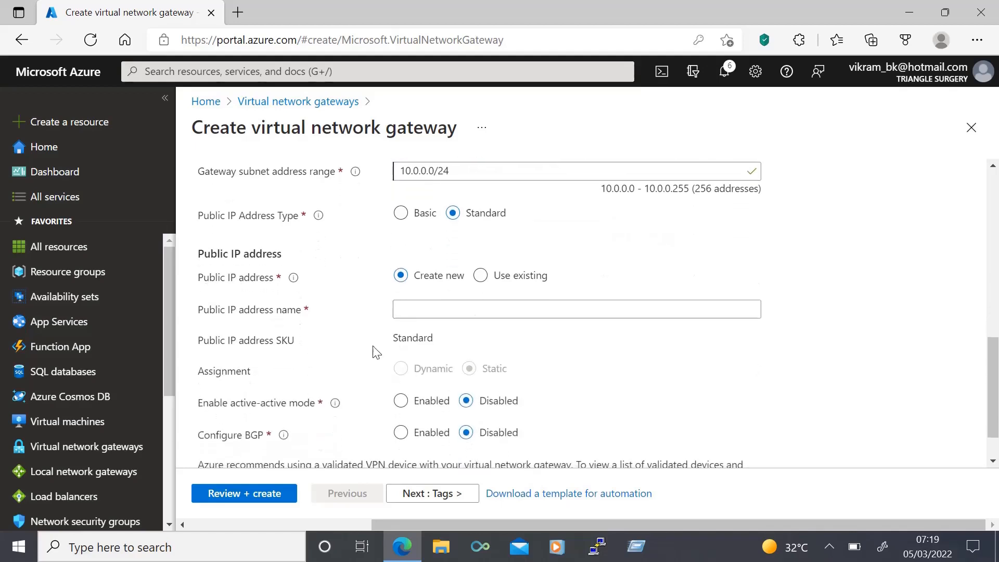
pyautogui.click(405, 309)
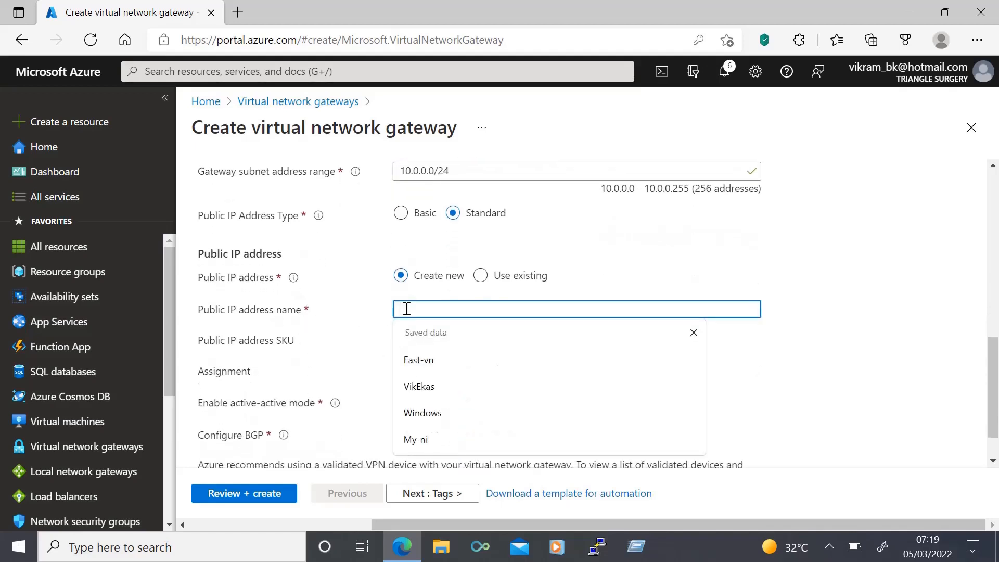
pyautogui.write('vpn-ip')
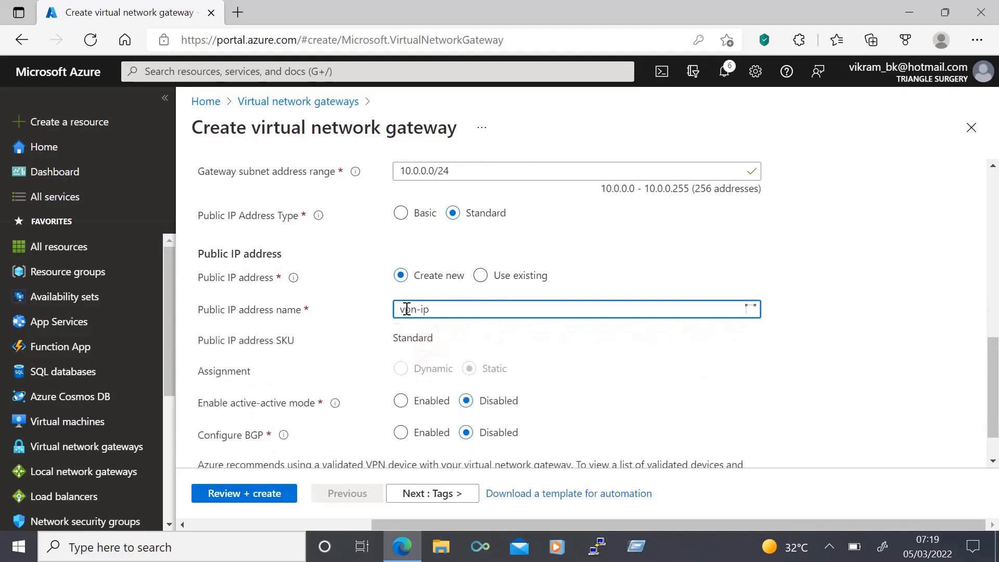
pyautogui.click(903, 392)
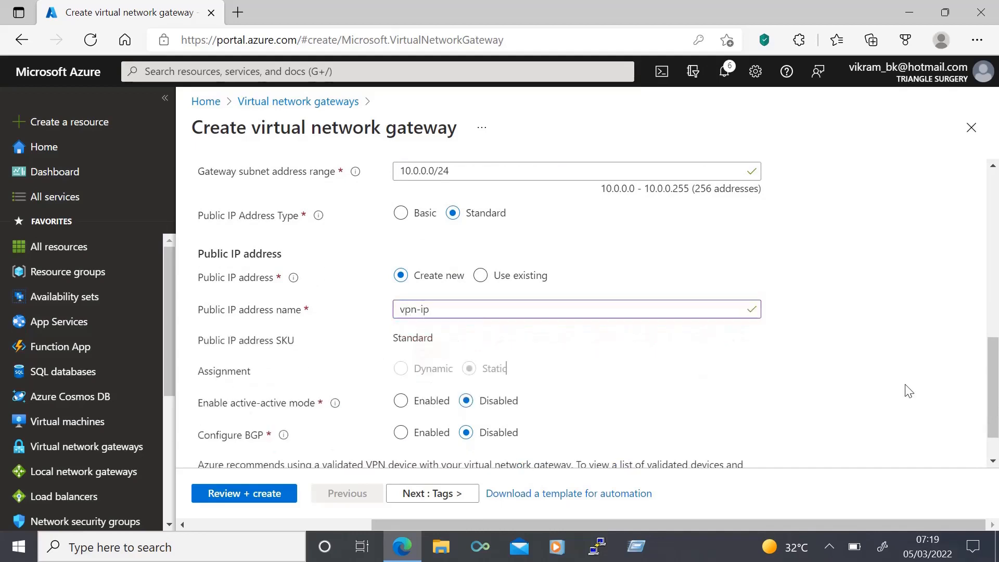
pyautogui.scroll(-1, 903, 392)
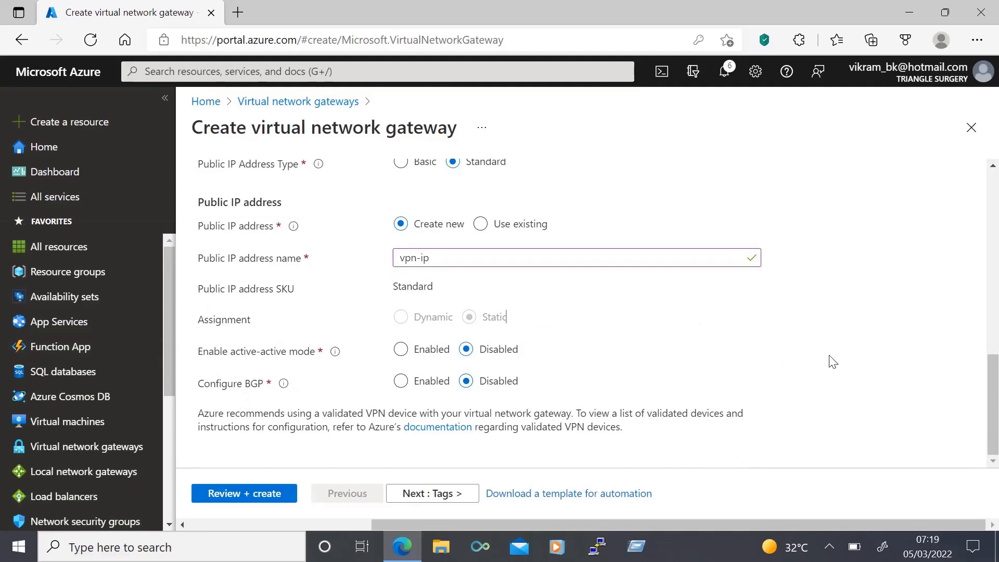
pyautogui.click(253, 501)
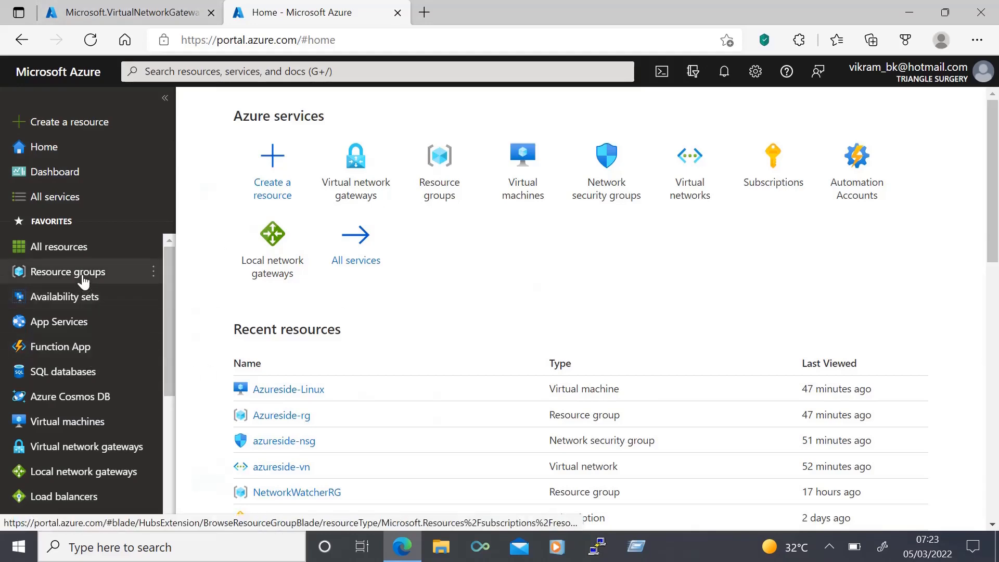
# Create a resource group named clientside-rg in the East US region under Azure subscription 1.
pyautogui.moveTo(84, 281); pyautogui.dragTo(263, 285)
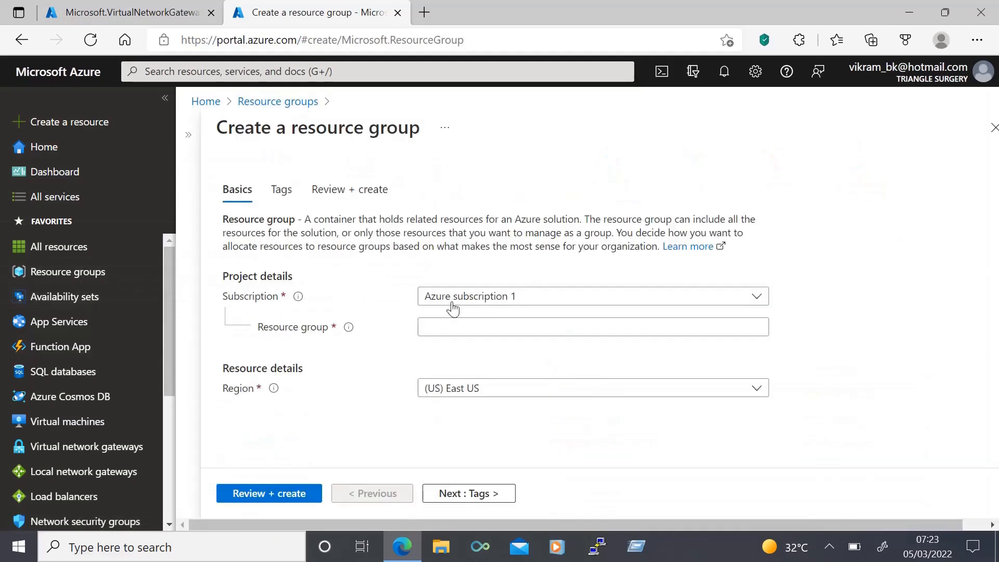
pyautogui.click(450, 326)
pyautogui.write('cli')
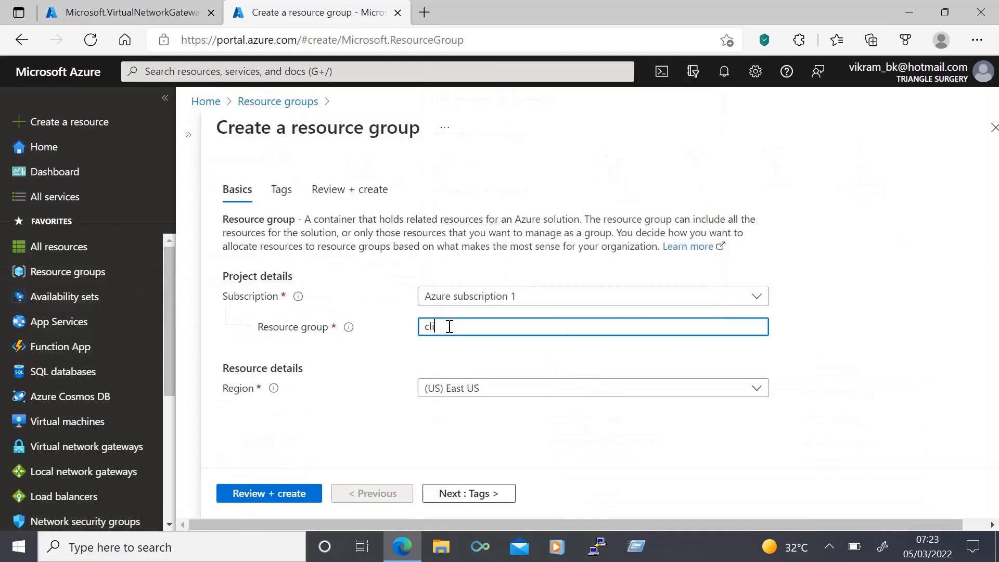
pyautogui.write('entside-rg')
pyautogui.click(269, 493)
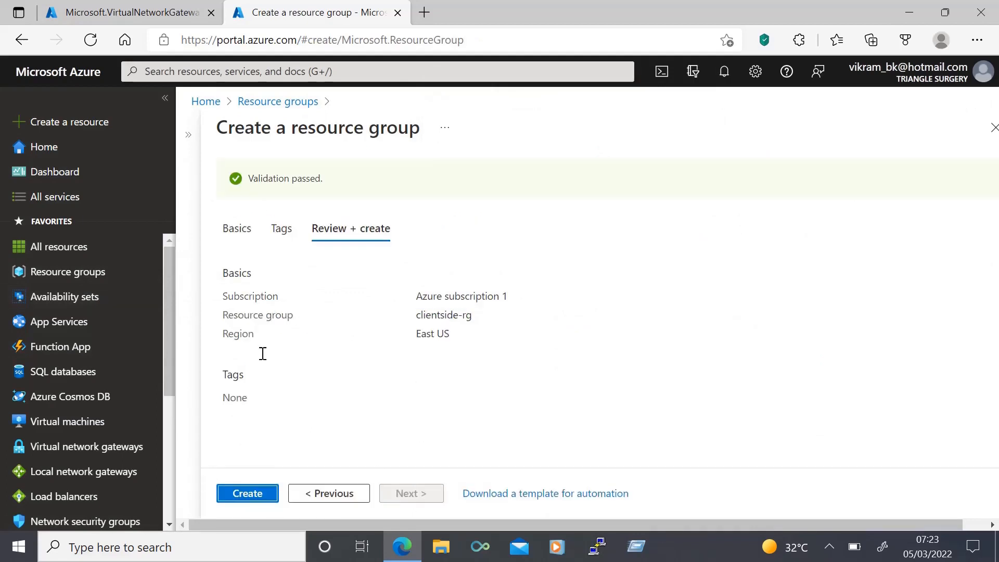
pyautogui.click(249, 494)
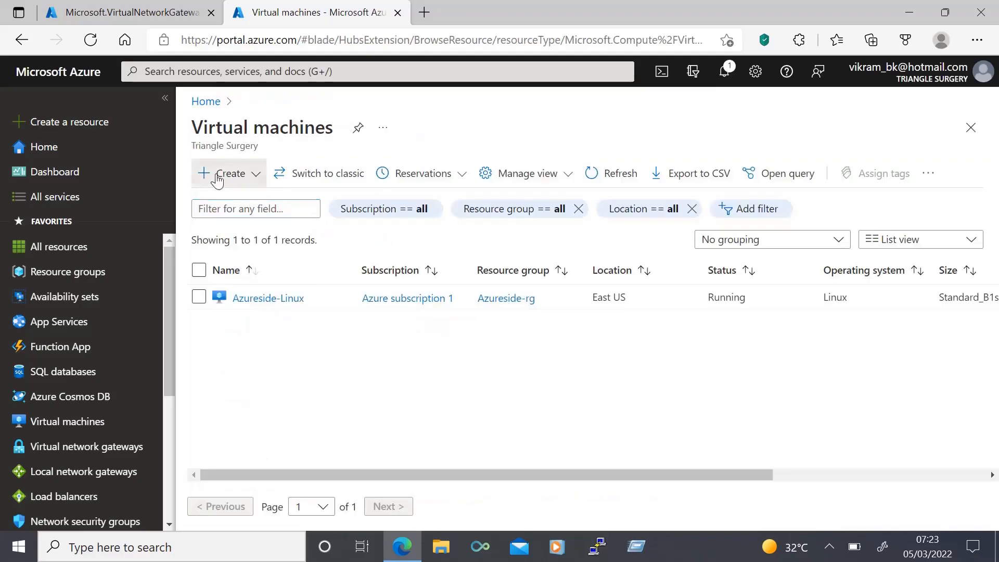
# Create a Windows Server virtual machine in the clientside-rg resource group and open the deployed resource.
pyautogui.click(218, 177)
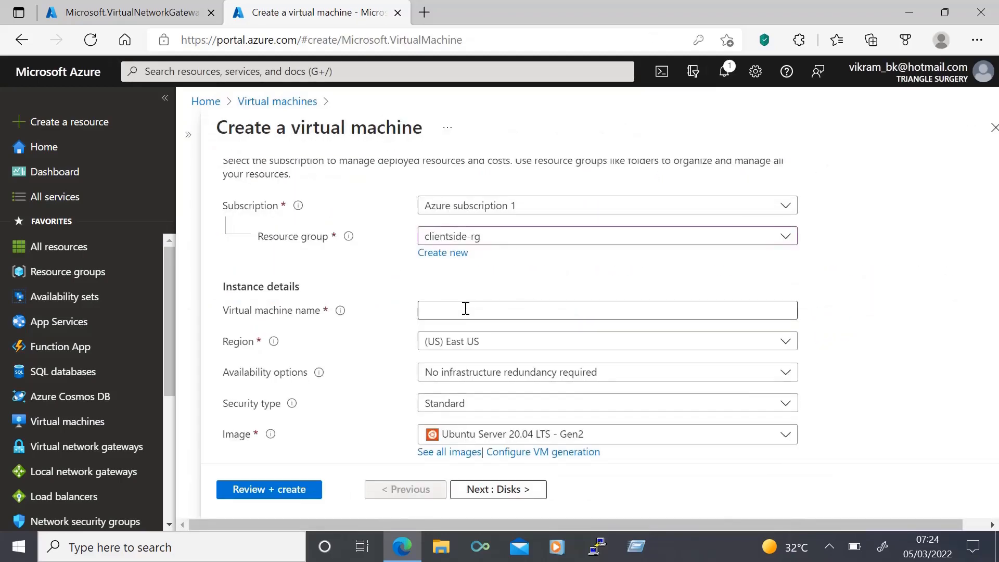
pyautogui.click(465, 309)
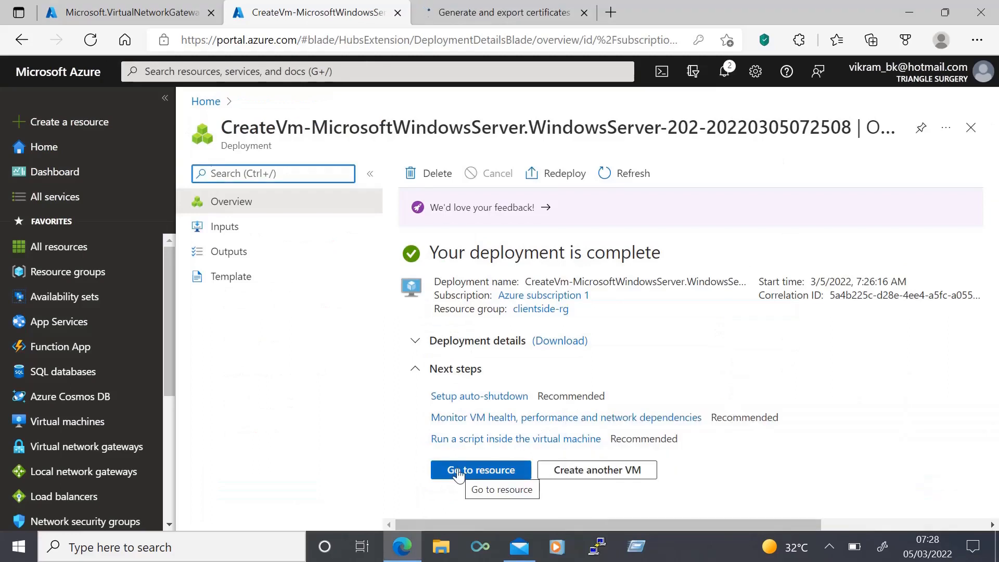
pyautogui.click(458, 471)
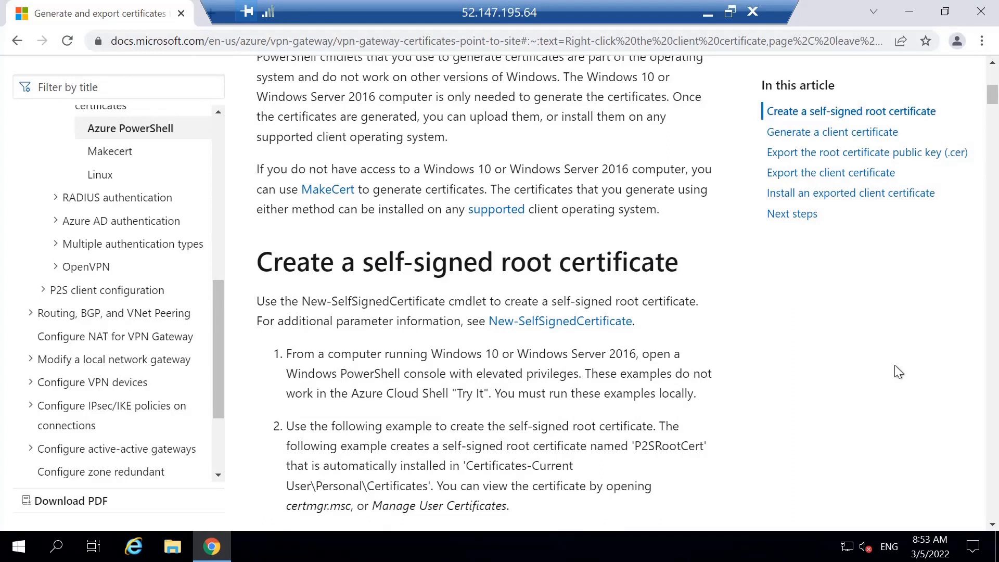
# In the VPN gateway certificate article, copy the PowerShell example that creates the self-signed root certificate P2SRootCert.
pyautogui.scroll(-4, 883, 337)
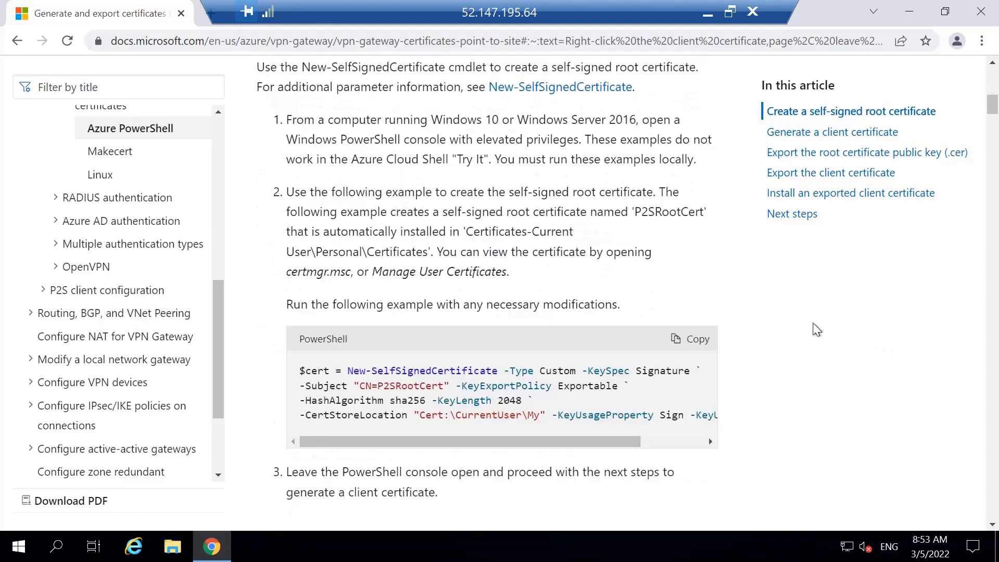
pyautogui.scroll(3, 769, 323)
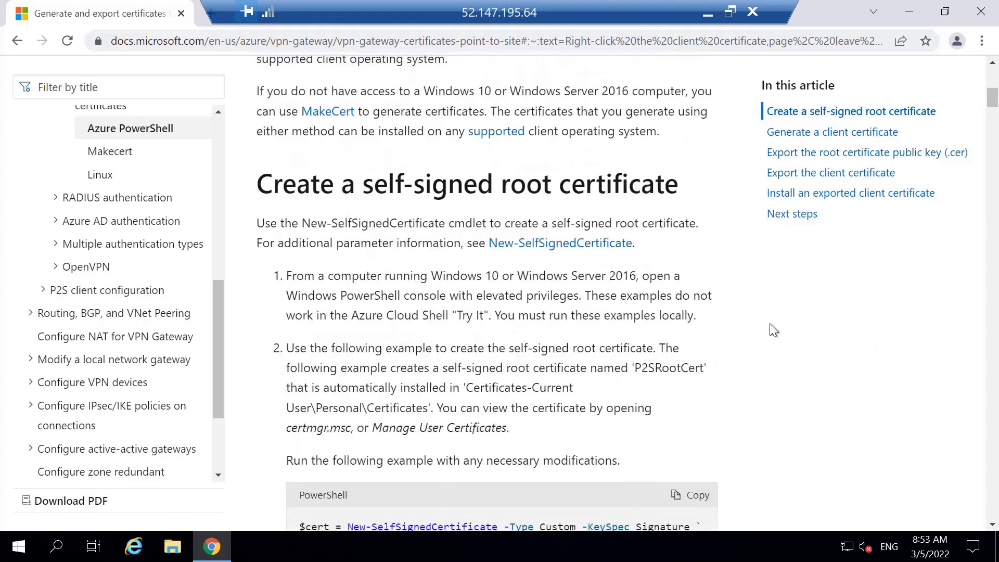
pyautogui.scroll(-2, 769, 323)
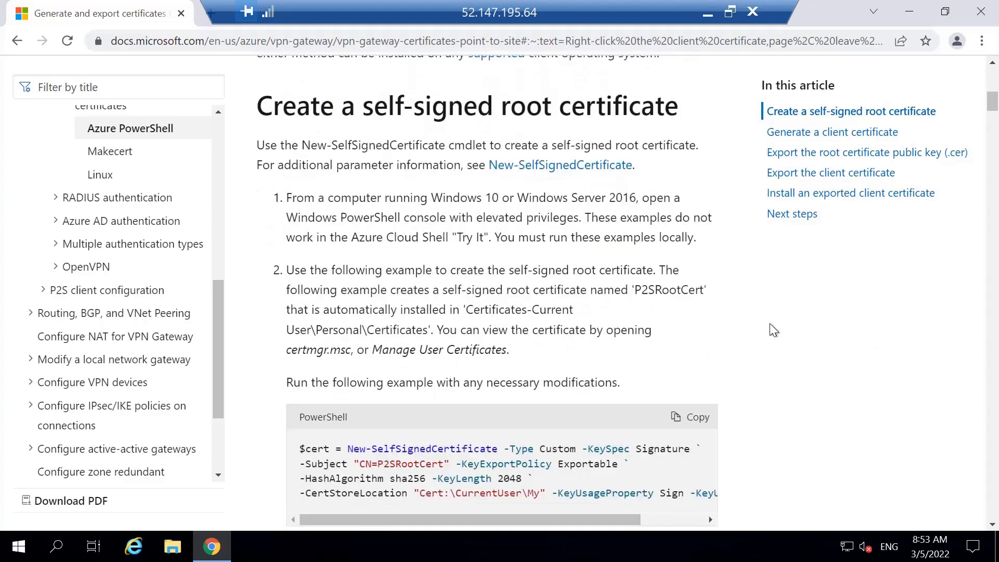
pyautogui.click(696, 418)
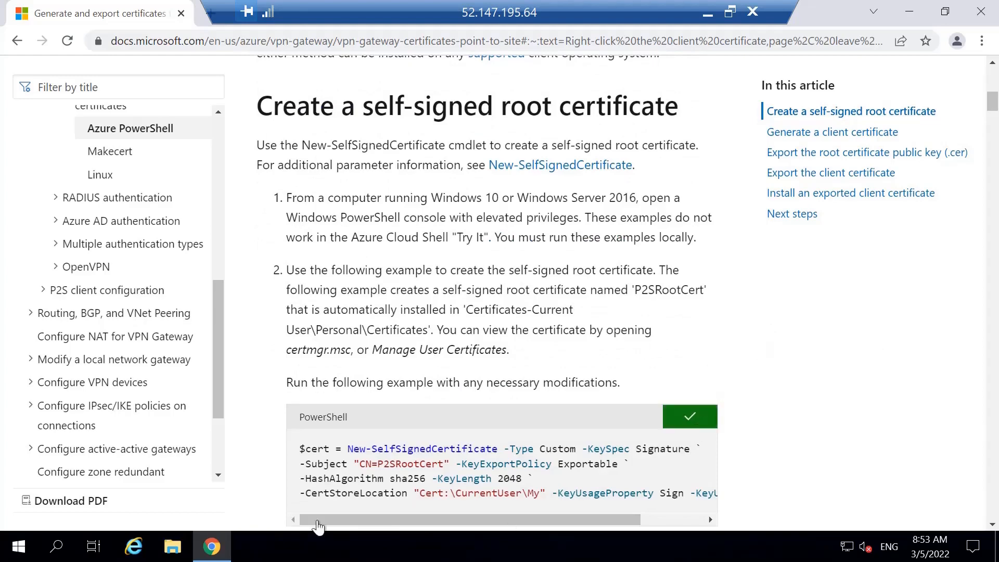
# Switch to a maximized Windows PowerShell console and run the copied New-SelfSignedCertificate command for the P2SRootCert root certificate.
pyautogui.click(19, 544)
pyautogui.click(383, 172)
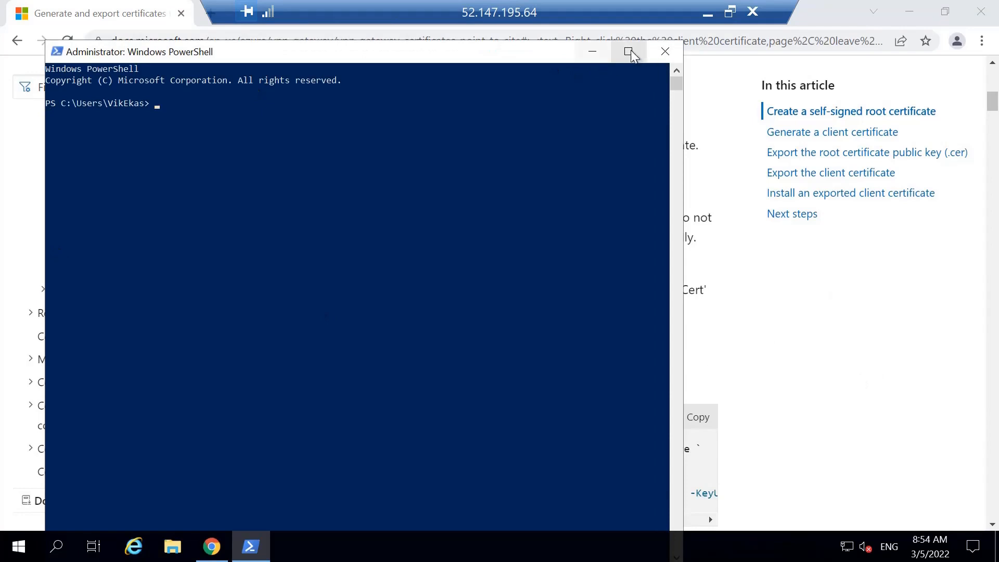
pyautogui.press('super+Up')
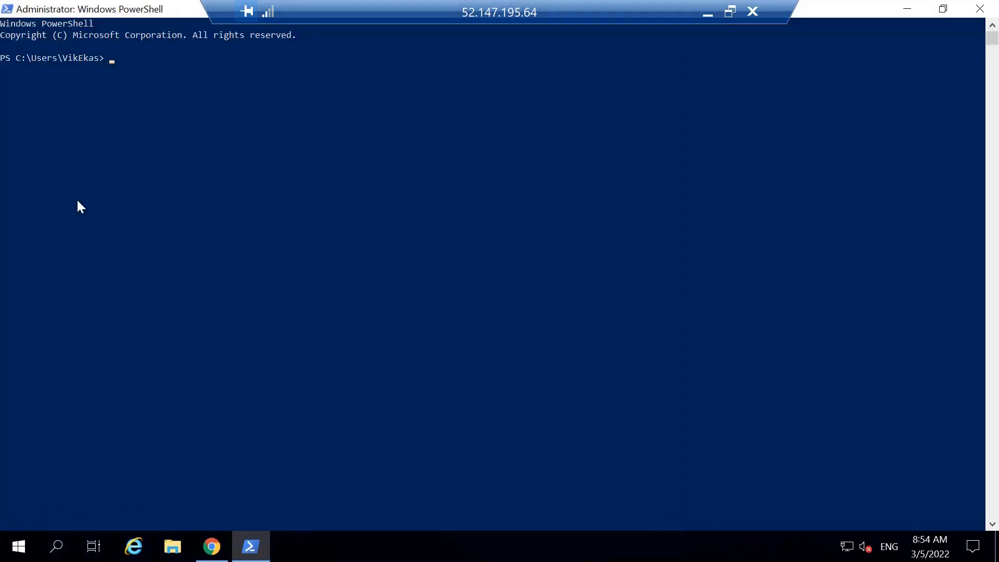
pyautogui.click(111, 59)
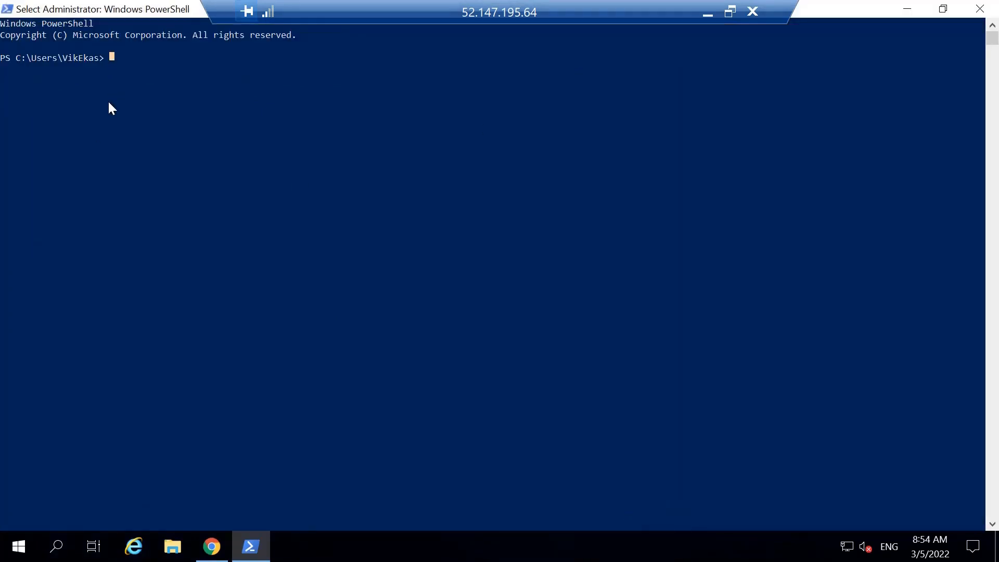
pyautogui.hotkey('ctrl', 'v')
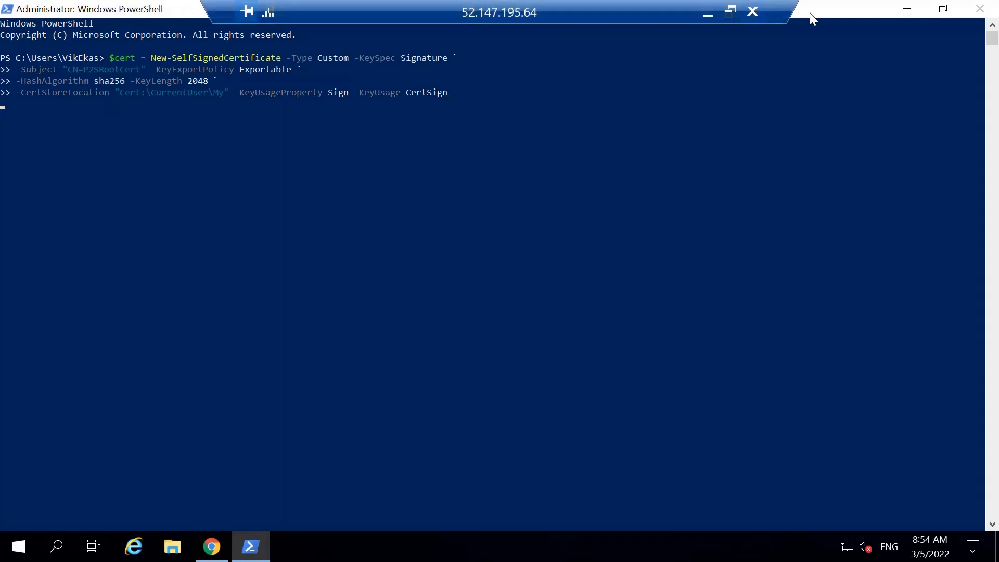
# Switch back to Chrome and copy the Example 1 PowerShell command that generates the client certificate P2SChildCert.
pyautogui.moveTo(211, 546)
pyautogui.click(214, 505)
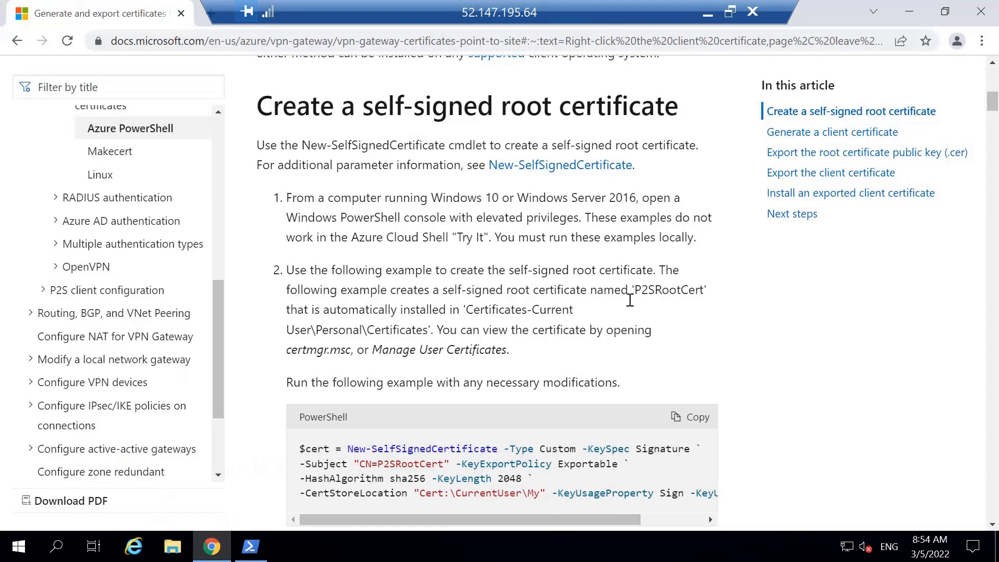
pyautogui.scroll(-15, 630, 300)
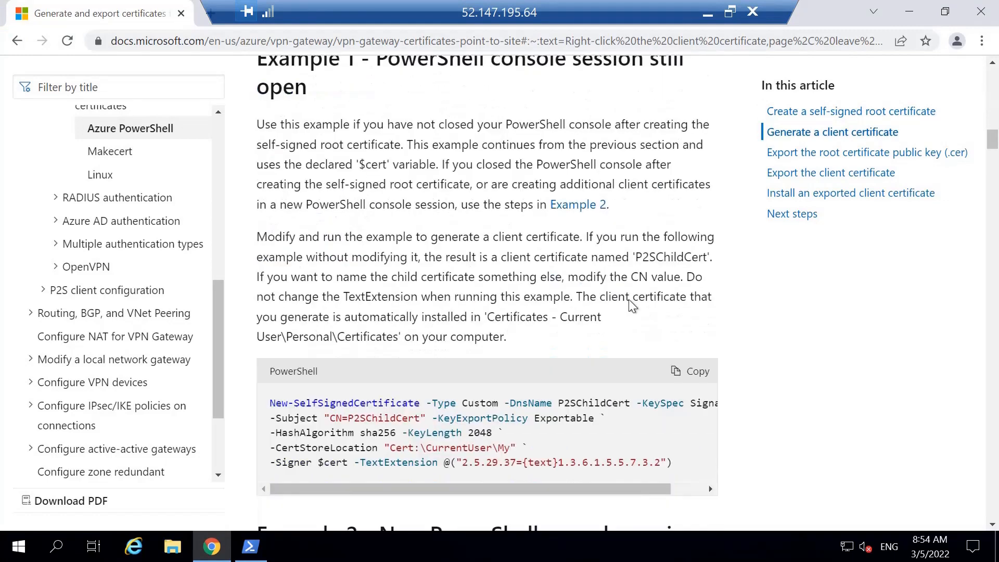
pyautogui.click(694, 293)
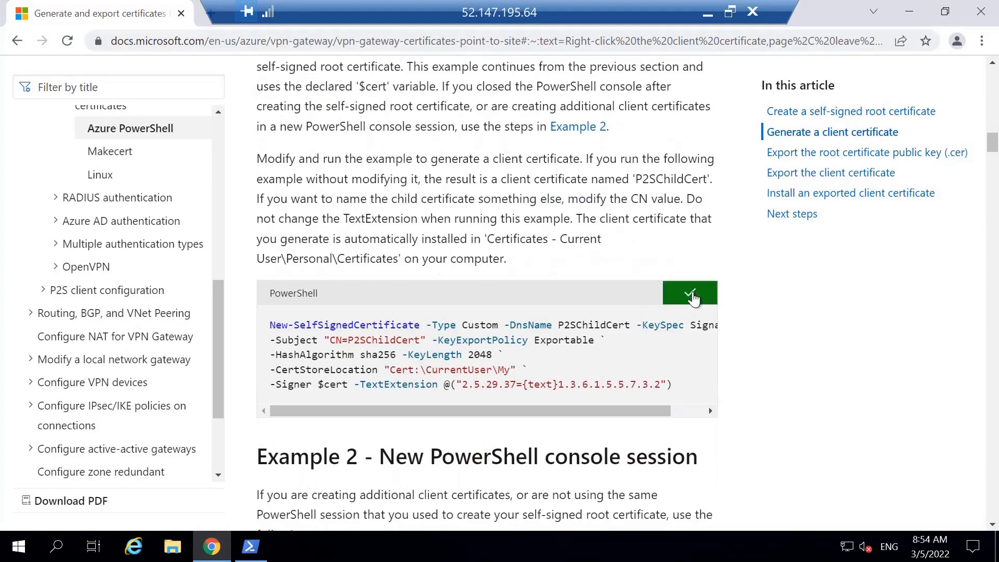
pyautogui.scroll(15, 541, 297)
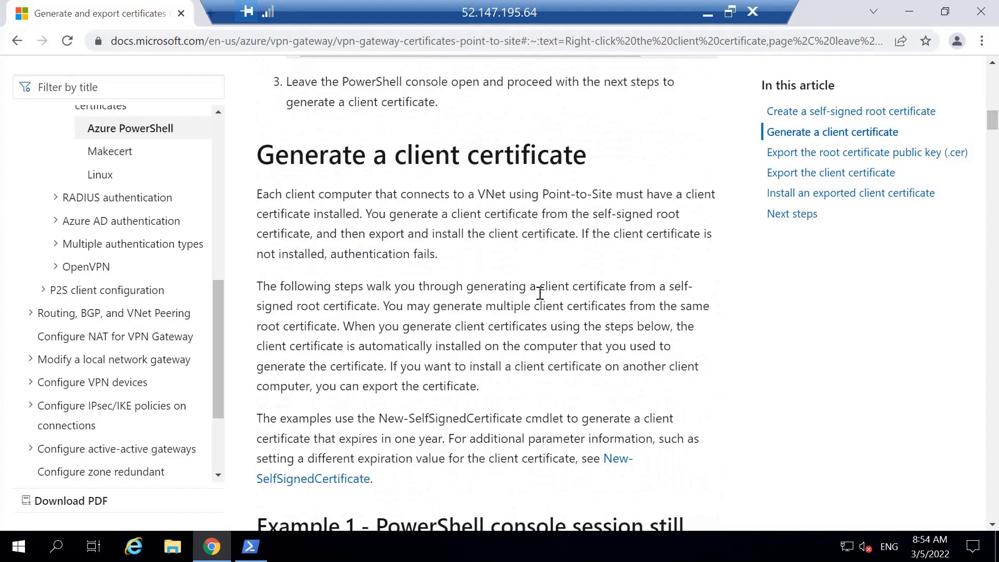
# Switch to the PowerShell console and run the copied New-SelfSignedCertificate command that generates the P2SChildCert client certificate.
pyautogui.scroll(3, 540, 293)
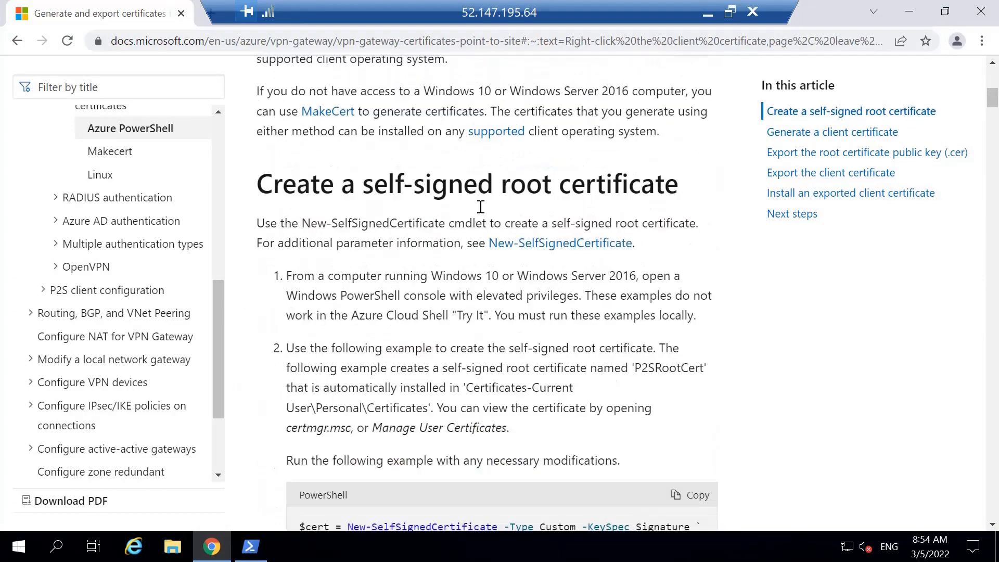
pyautogui.hotkey('alt', 'Tab')
pyautogui.click(111, 108)
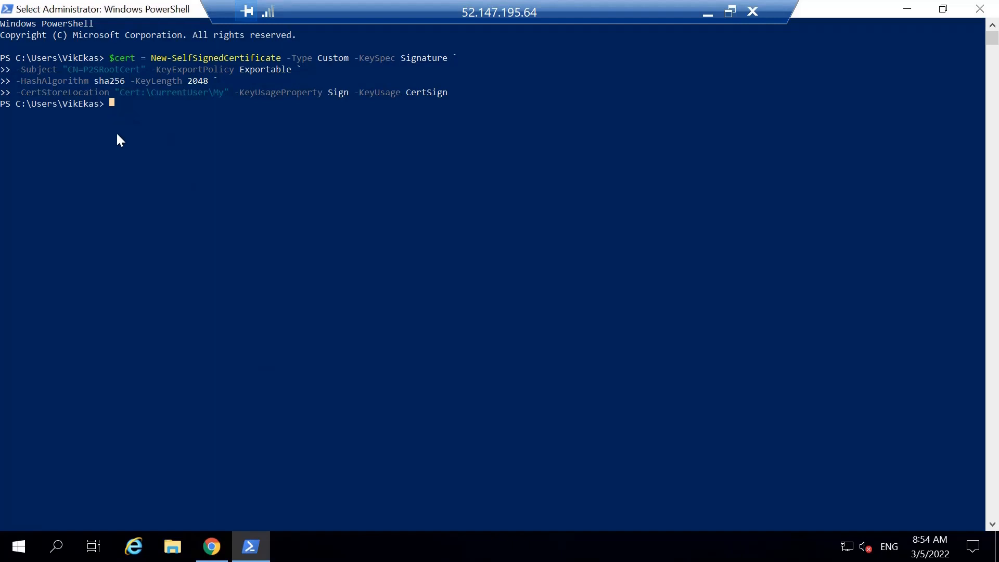
pyautogui.rightClick(121, 134)
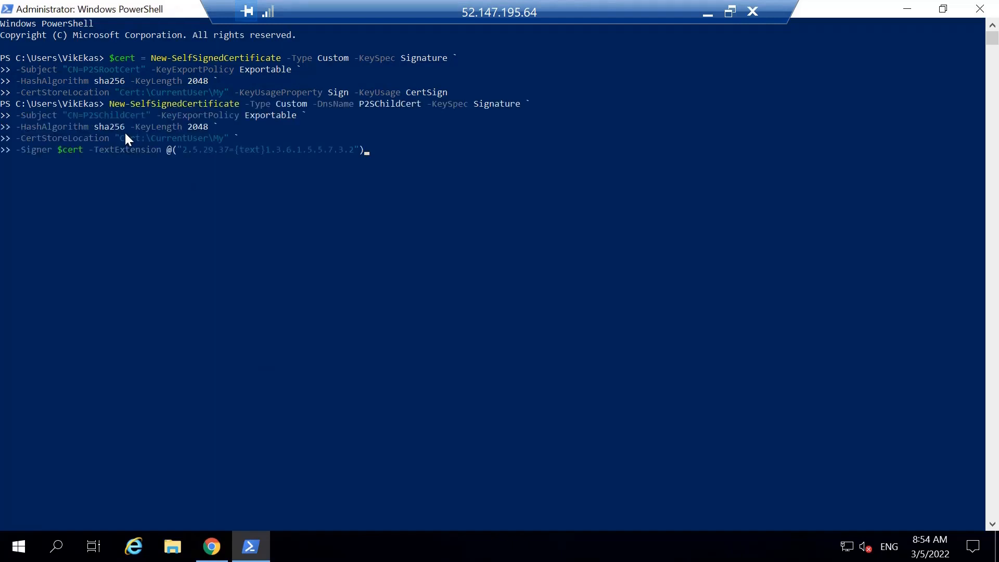
pyautogui.press('Return')
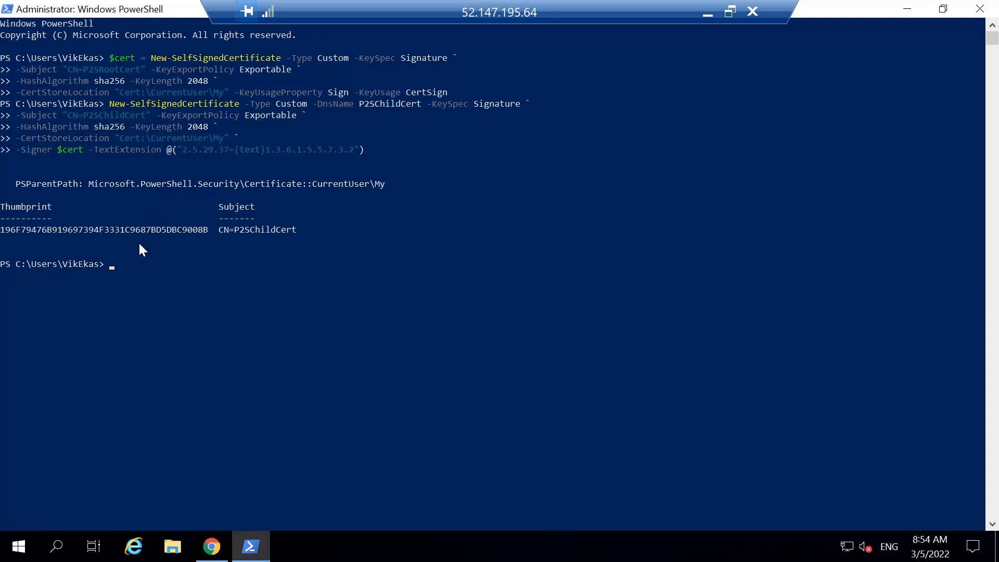
# Launch the Microsoft Management Console by running mmc from the PowerShell prompt.
pyautogui.click(111, 264)
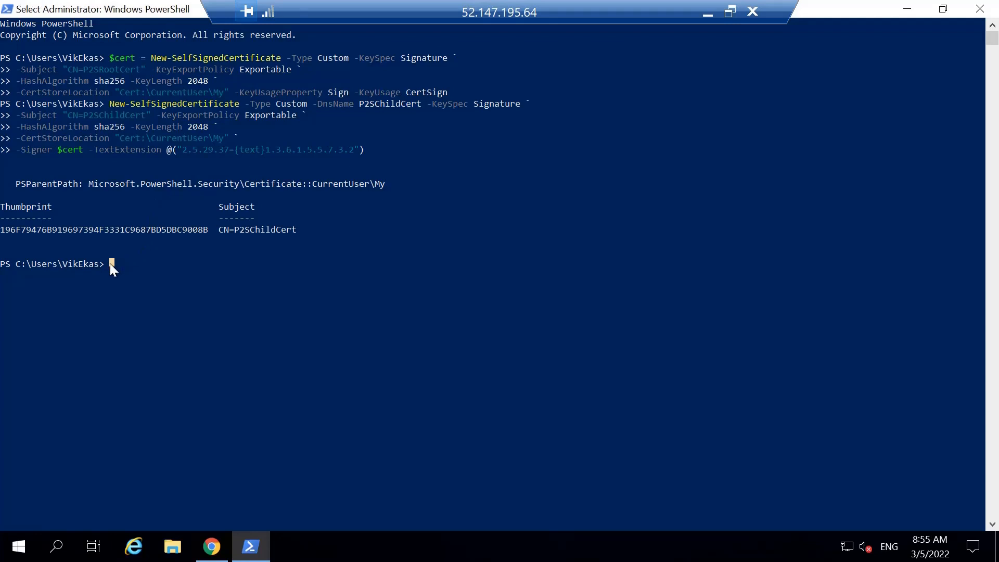
pyautogui.write('rm')
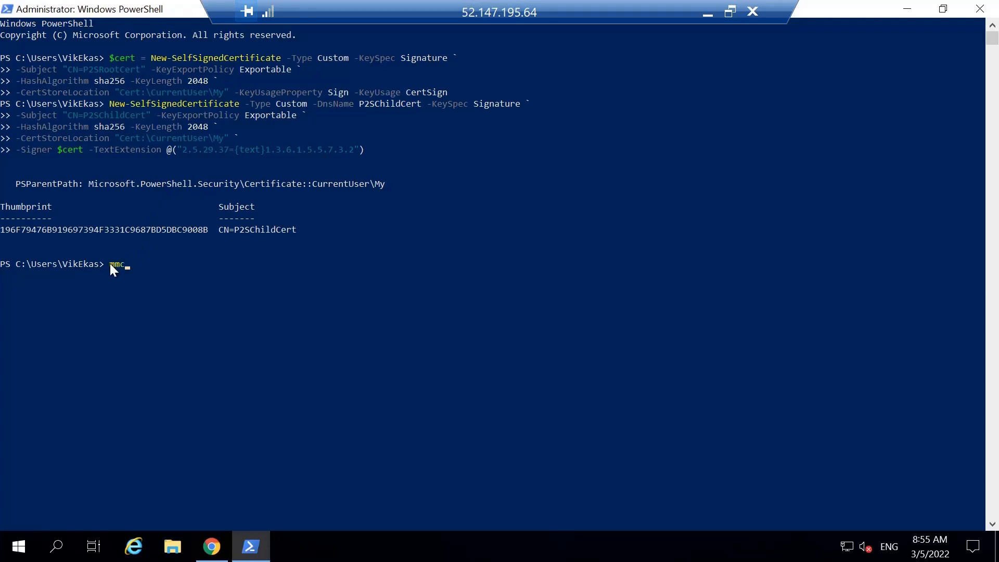
pyautogui.press('Return')
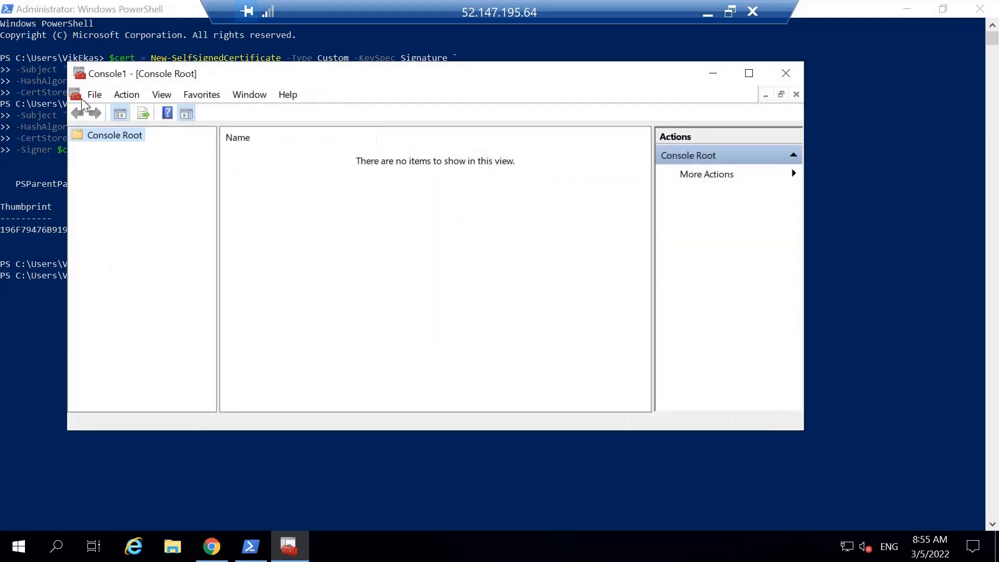
# Add the Certificates snap-in for My user account to the empty management console.
pyautogui.click(95, 95)
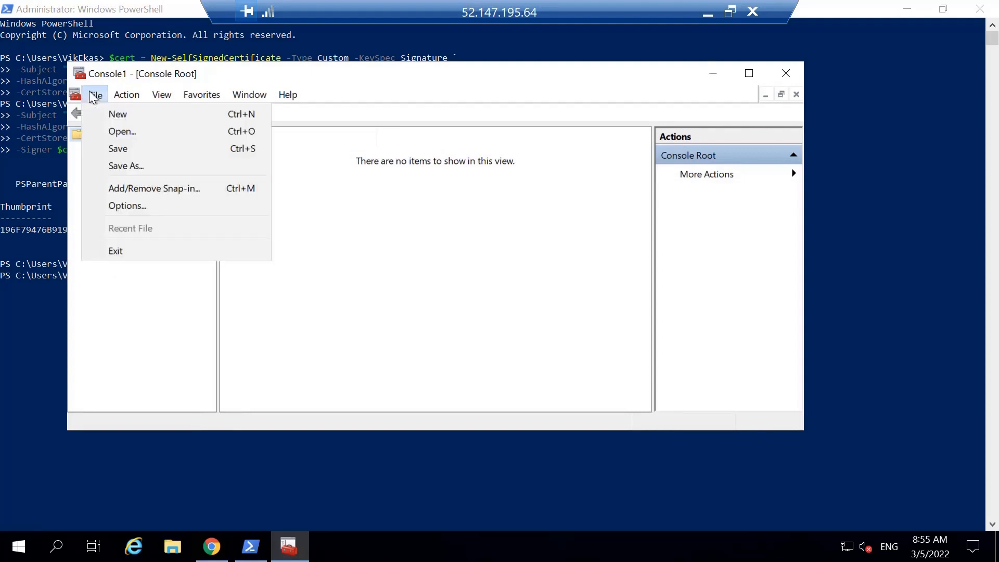
pyautogui.click(141, 189)
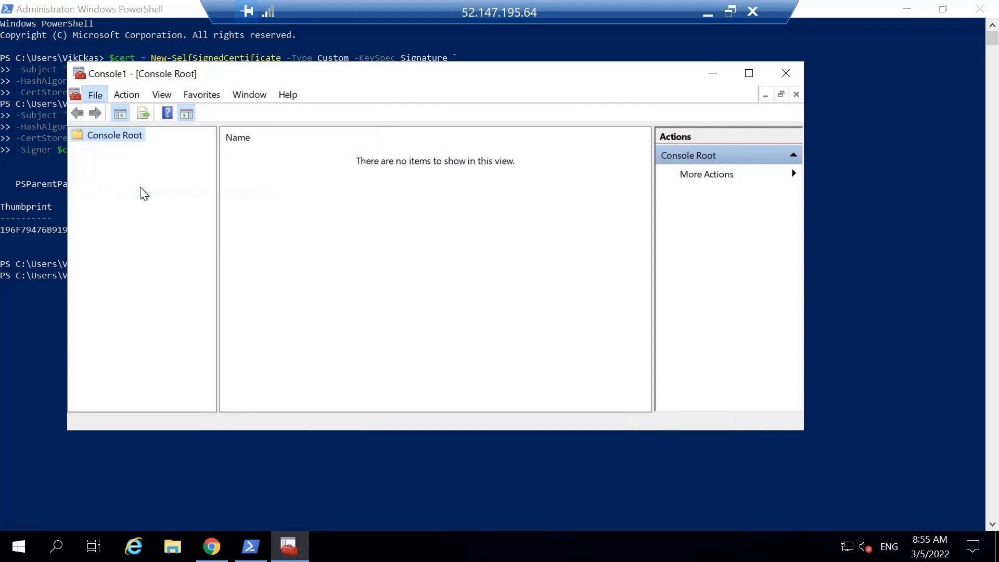
pyautogui.click(220, 179)
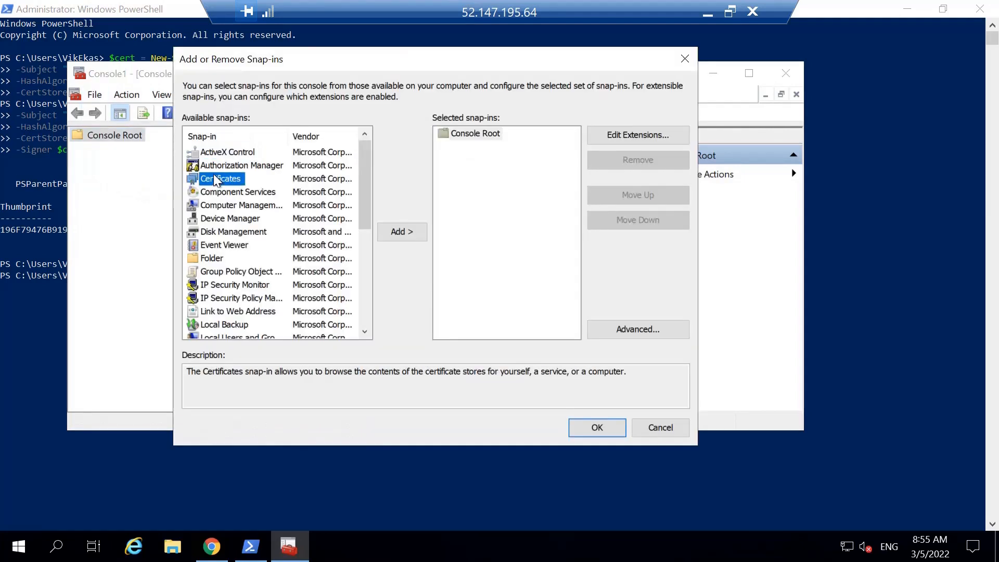
pyautogui.click(402, 235)
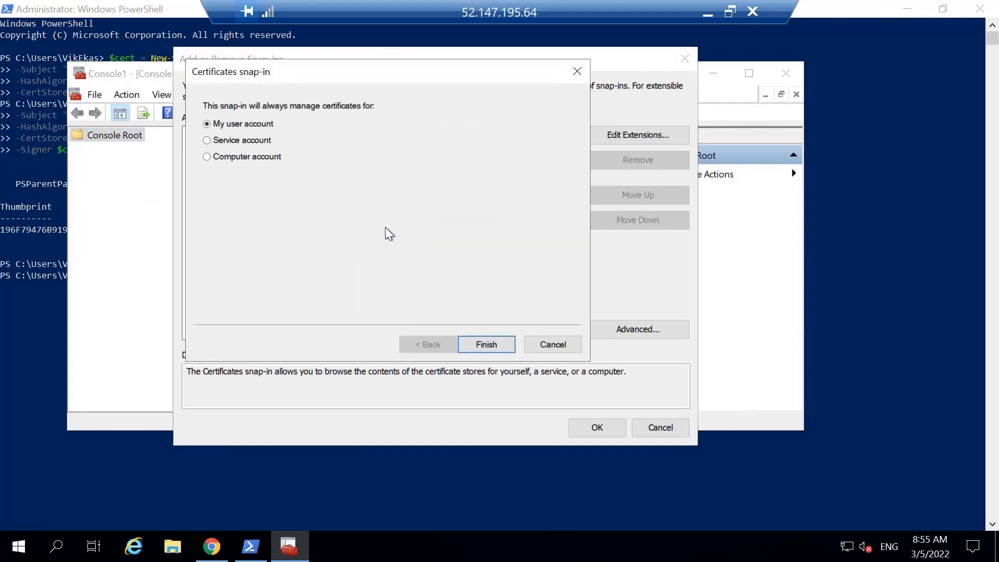
pyautogui.click(495, 346)
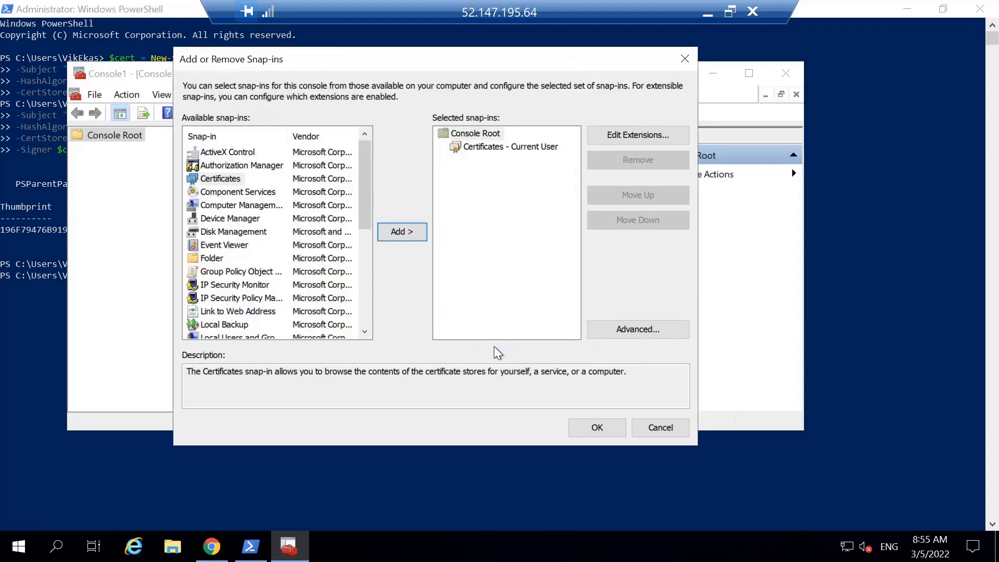
pyautogui.click(598, 428)
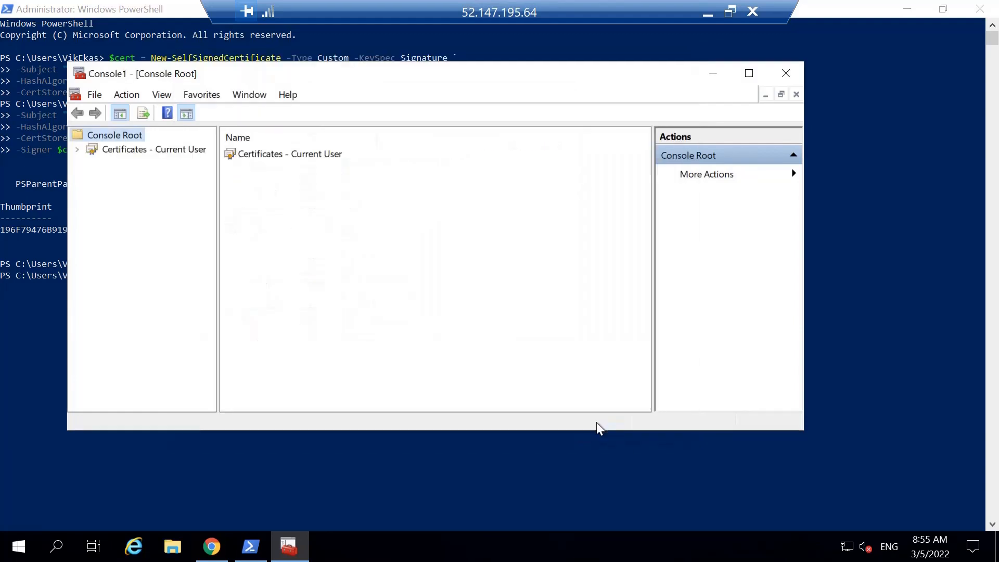
# Open the Certificates folder of the Personal store under Certificates - Current User.
pyautogui.click(80, 150)
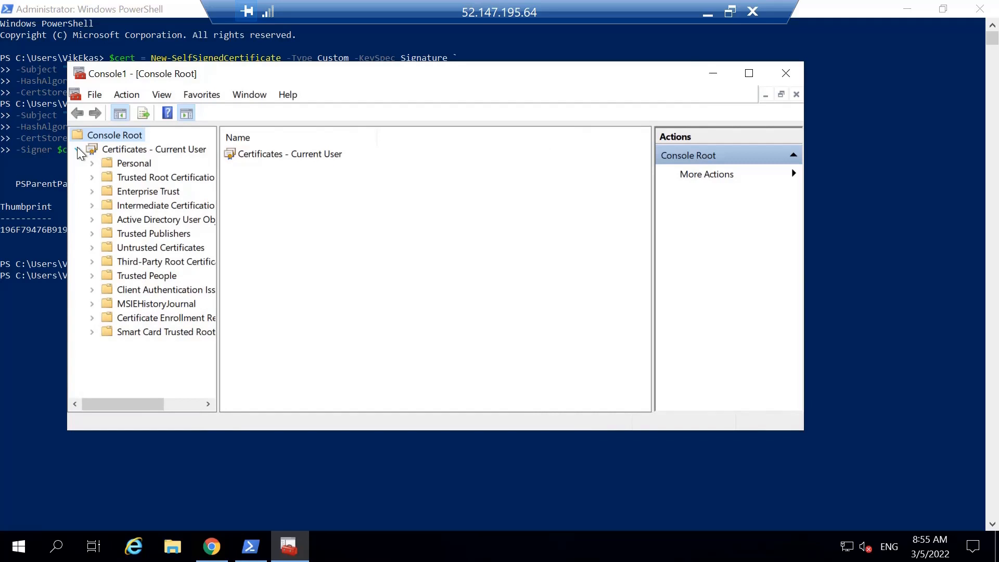
pyautogui.click(92, 163)
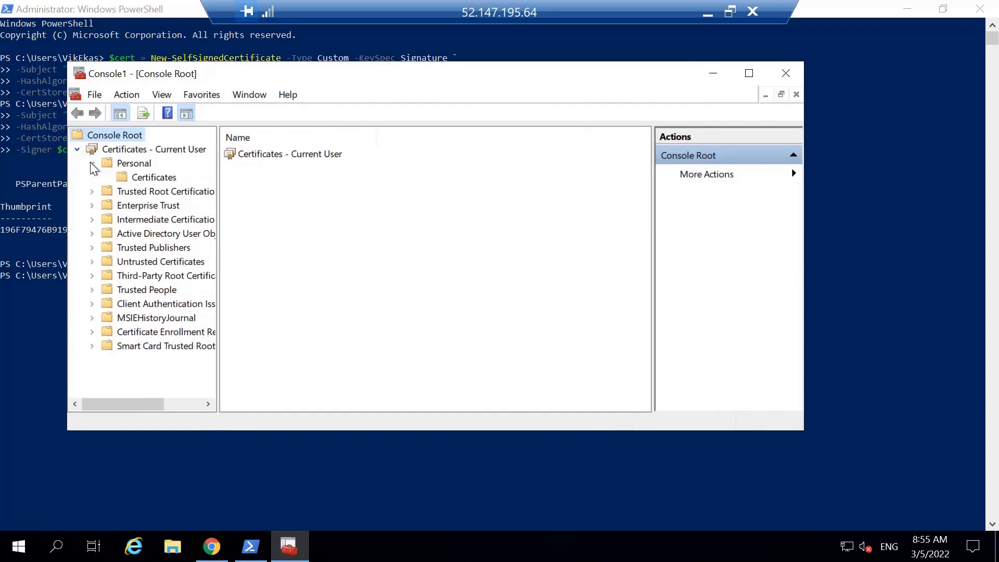
pyautogui.click(146, 180)
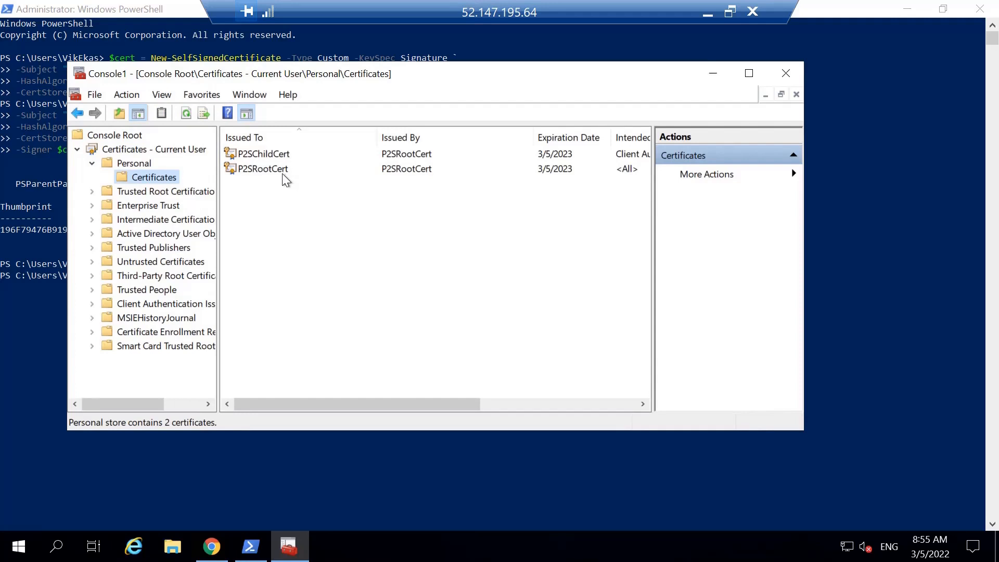
# Start exporting P2SRootCert without its private key, using the Base-64 encoded X.509 (.CER) format.
pyautogui.rightClick(276, 171)
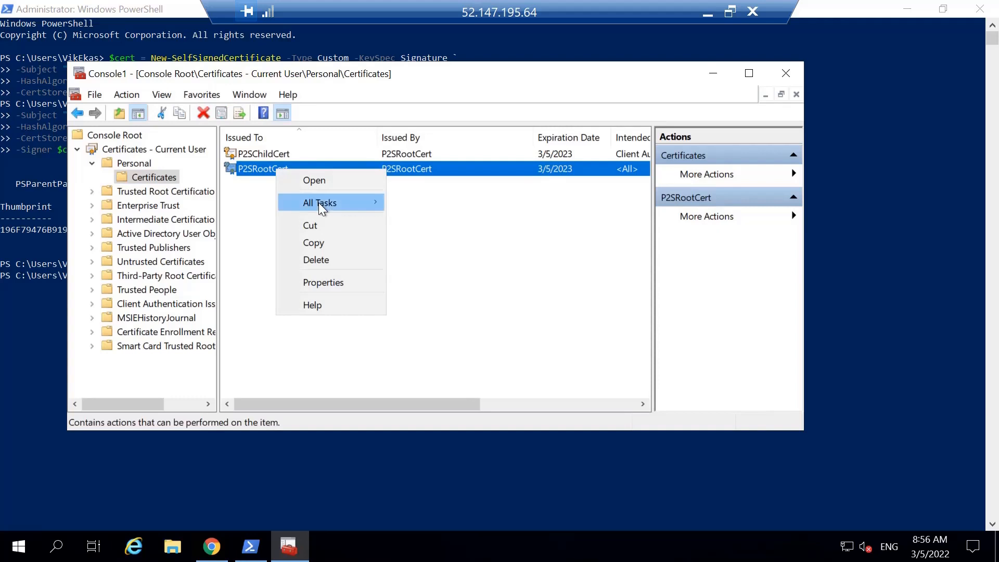
pyautogui.moveTo(318, 202)
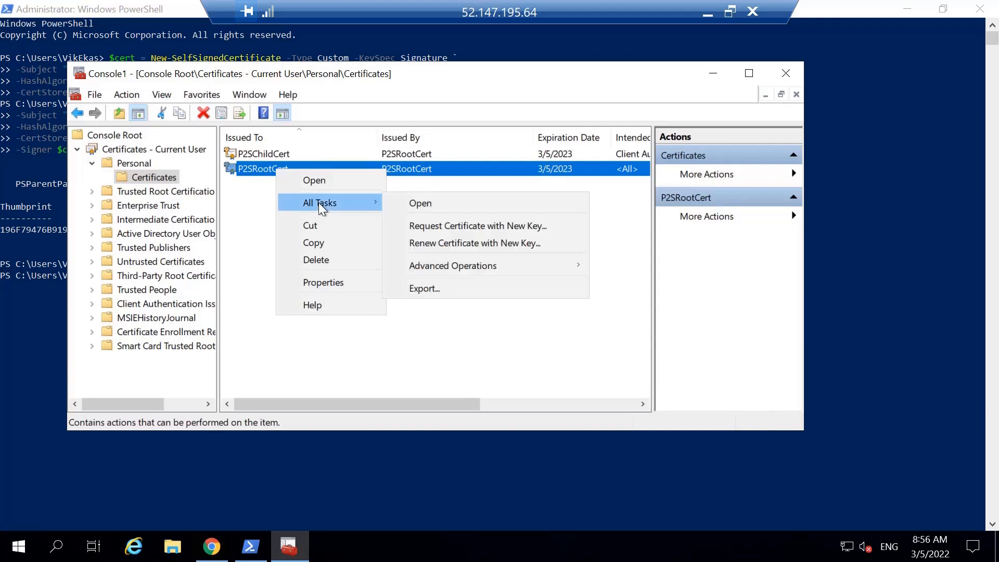
pyautogui.click(411, 288)
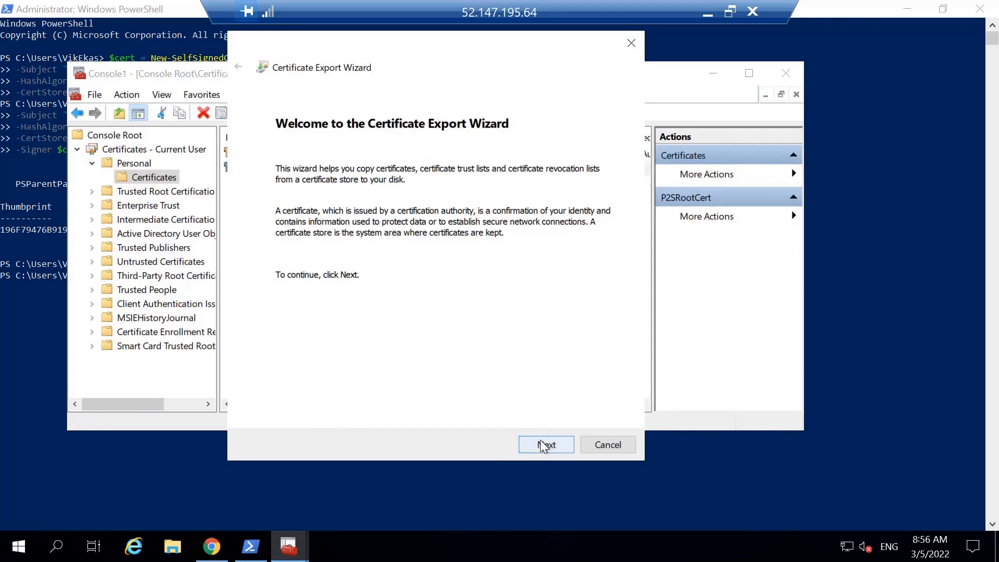
pyautogui.click(544, 445)
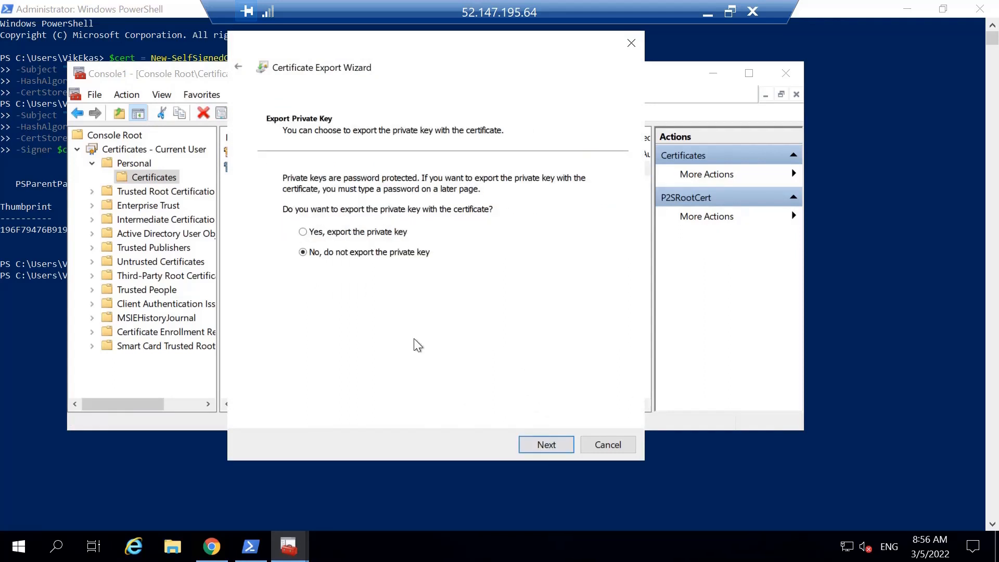
pyautogui.click(545, 446)
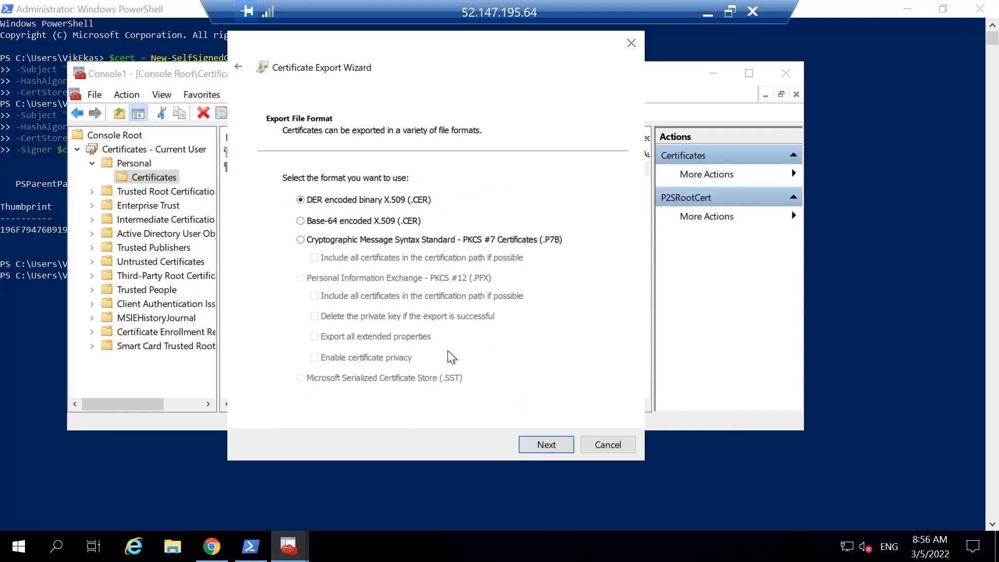
pyautogui.click(302, 222)
pyautogui.click(543, 445)
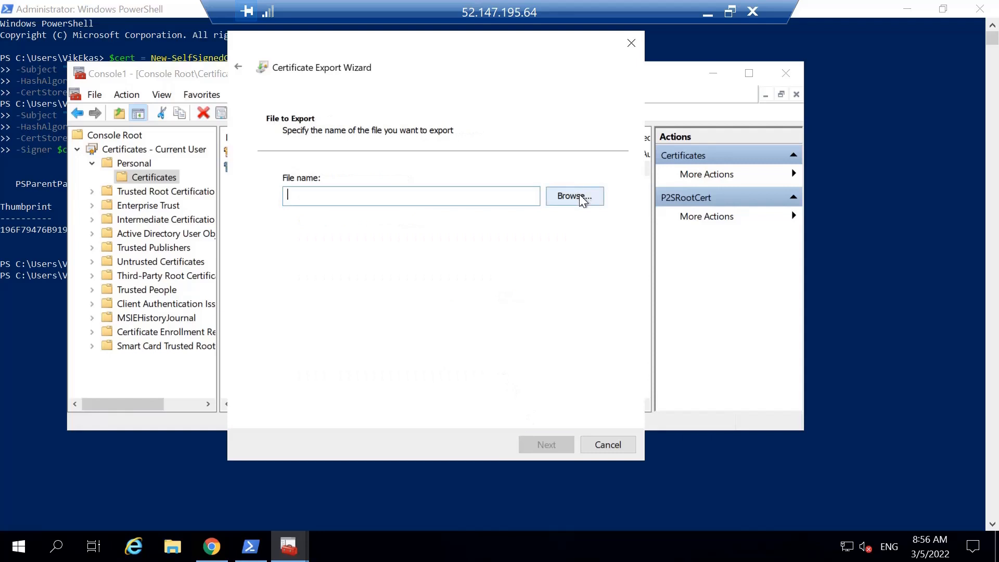
# Save the exported root certificate to the Desktop as "root cert" and complete the export wizard.
pyautogui.click(582, 196)
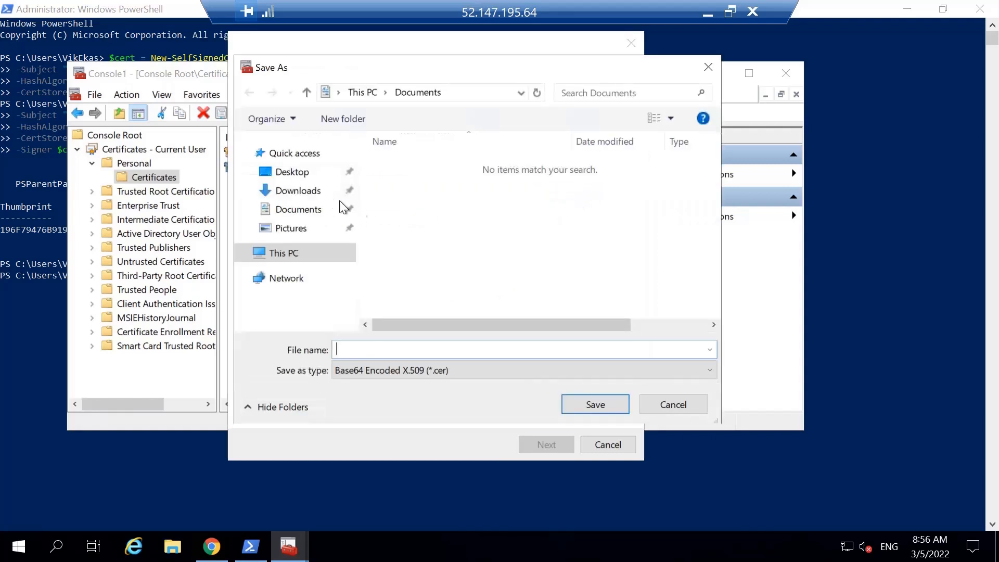
pyautogui.click(298, 174)
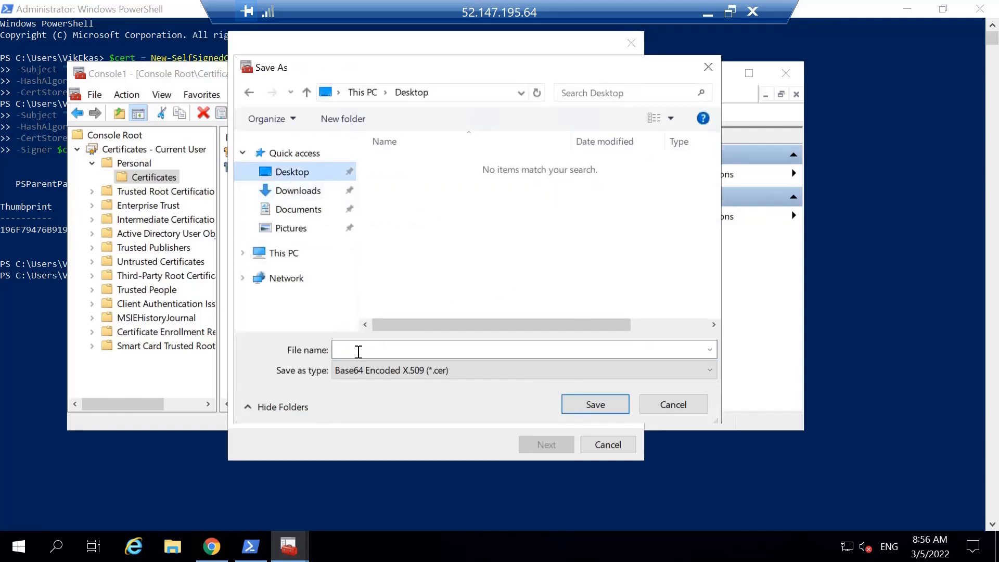
pyautogui.click(359, 352)
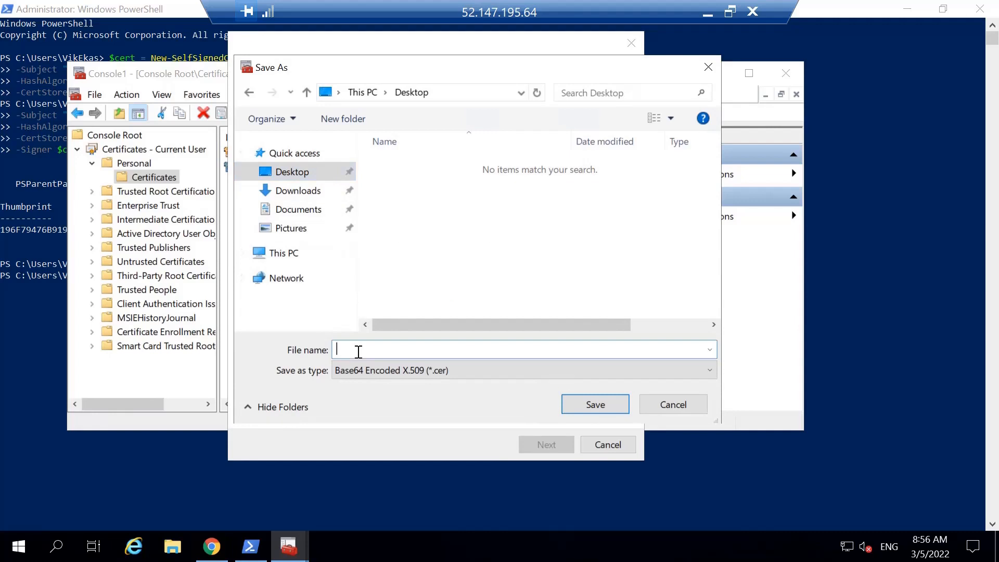
pyautogui.write('root cert')
pyautogui.click(592, 405)
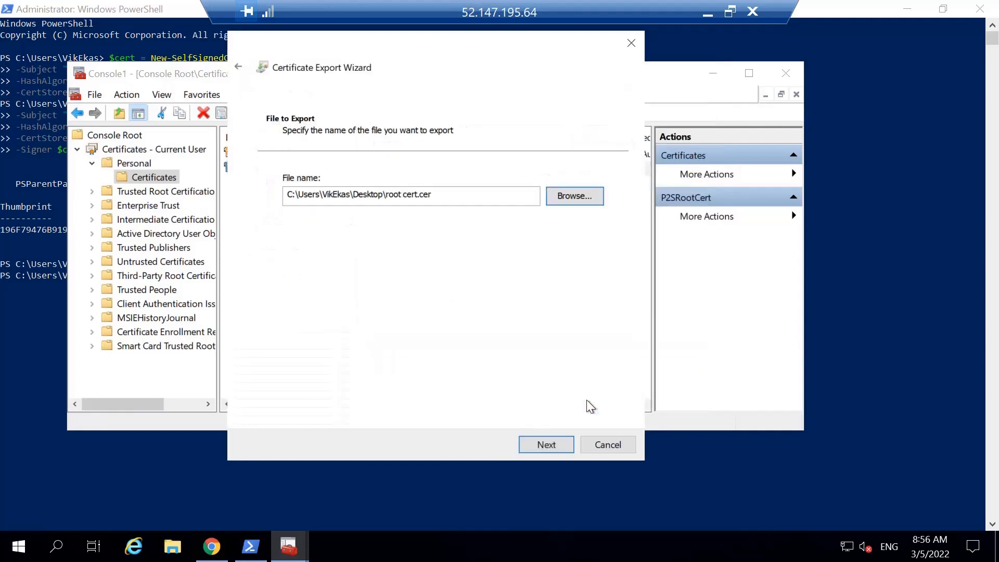
pyautogui.click(548, 446)
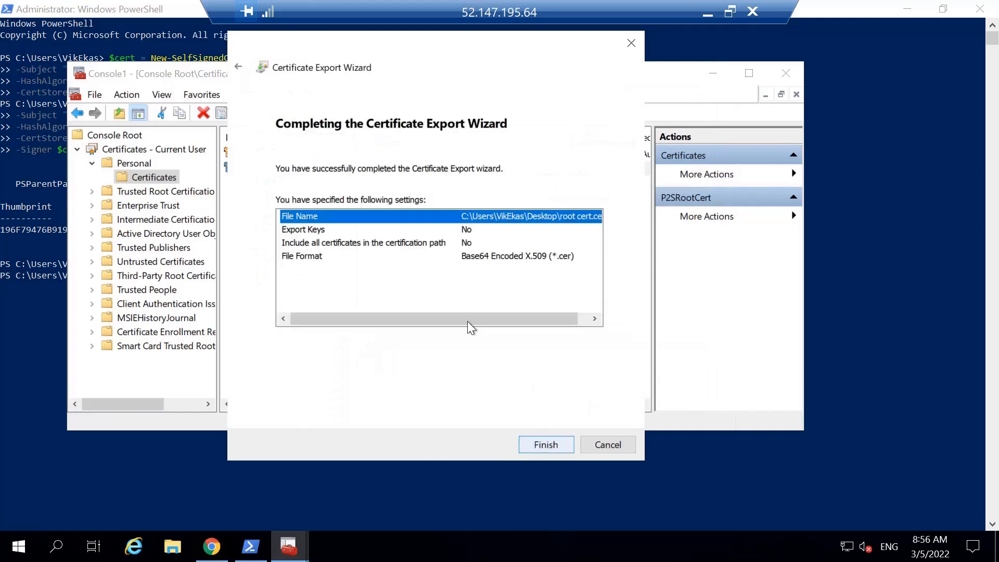
pyautogui.click(547, 445)
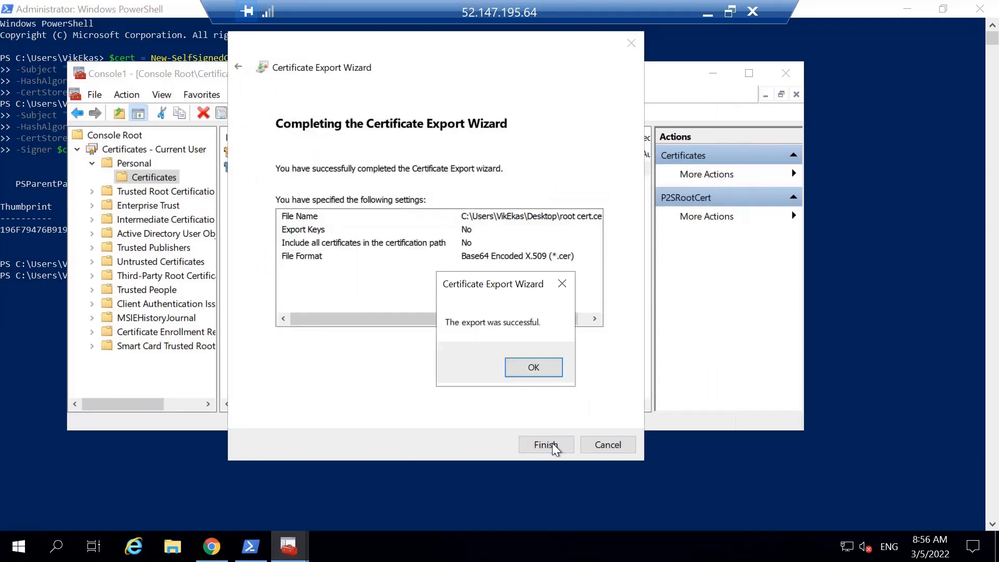
pyautogui.click(533, 368)
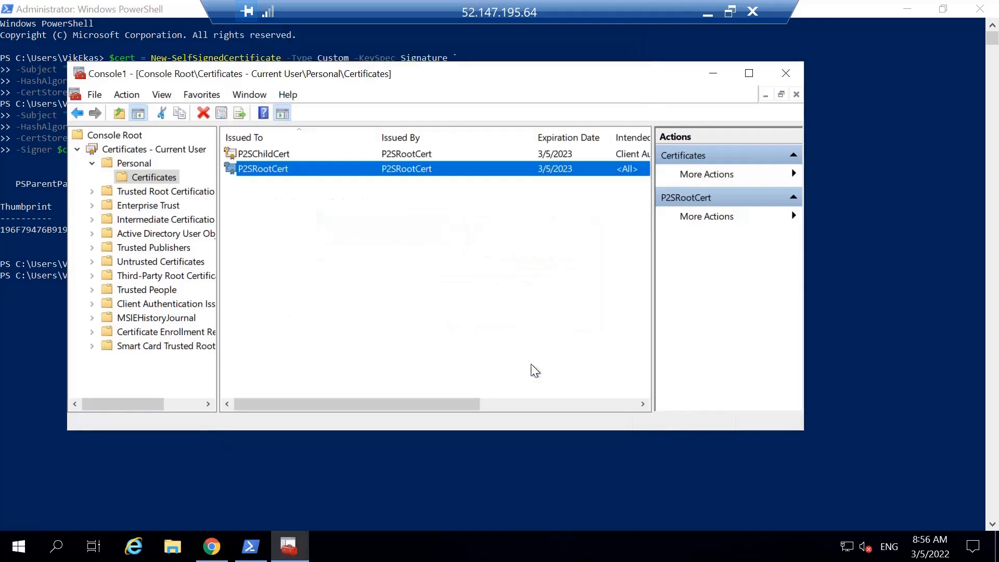
# Start exporting P2SChildCert together with its private key, keeping the default export file format.
pyautogui.rightClick(292, 157)
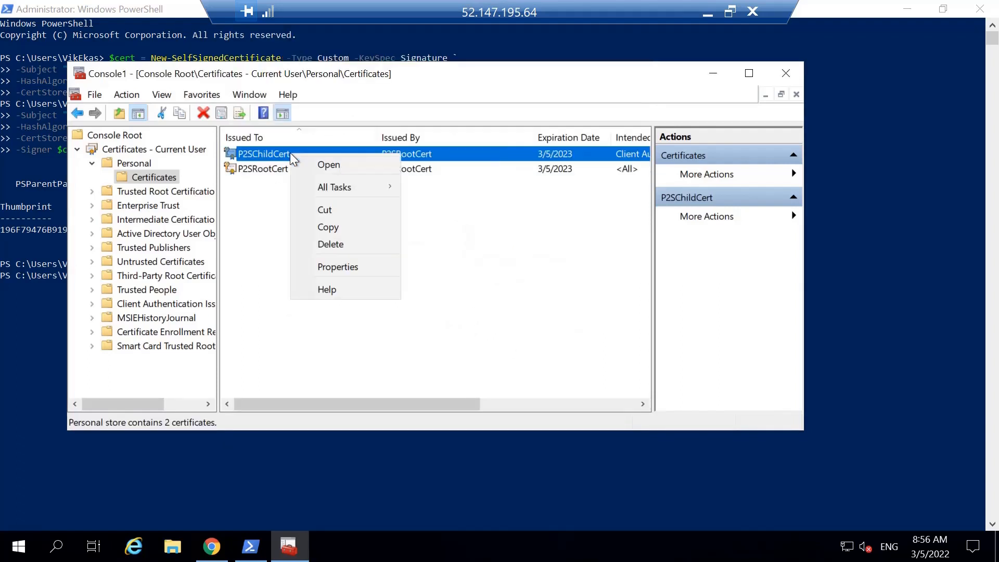
pyautogui.moveTo(327, 189)
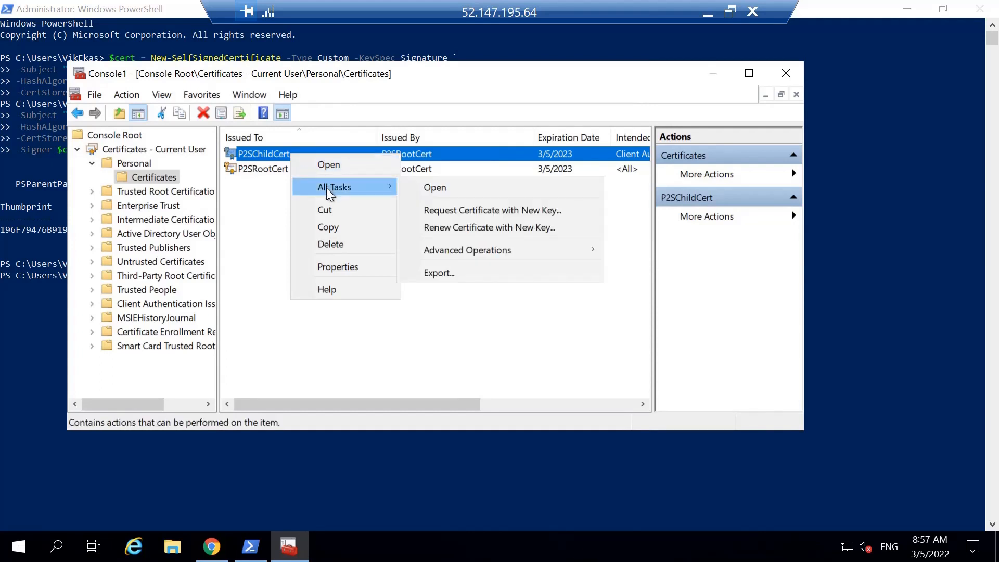
pyautogui.click(508, 284)
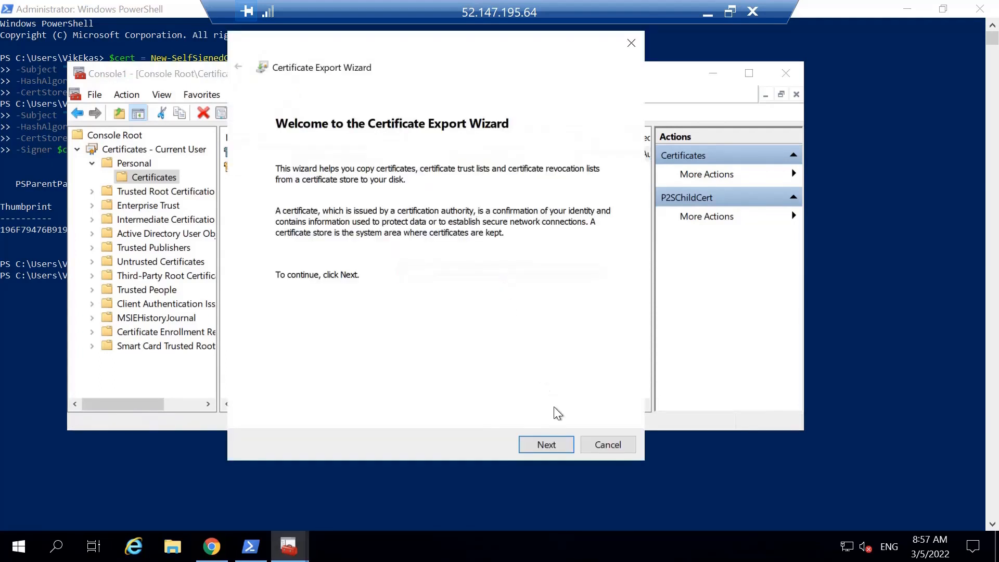
pyautogui.click(546, 445)
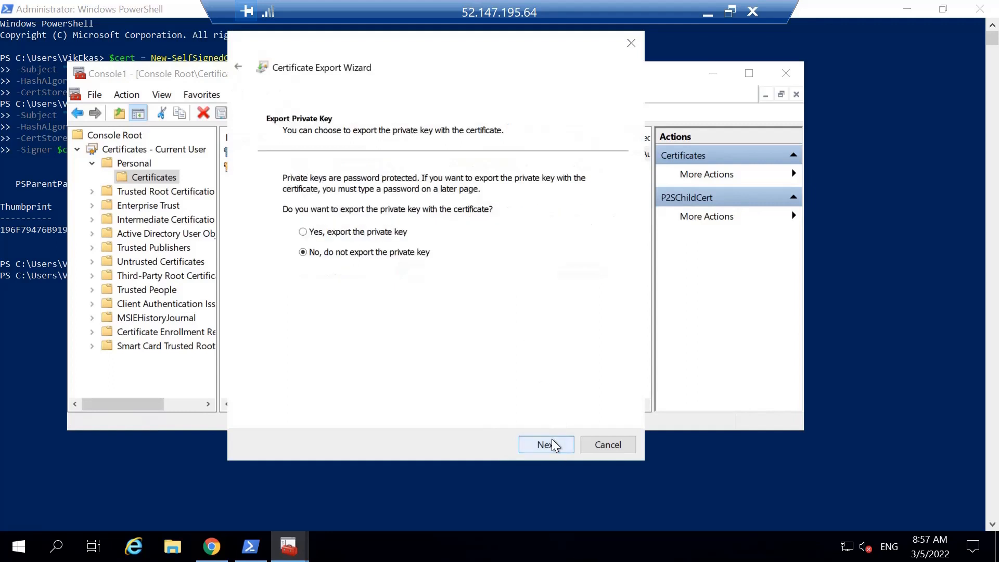
pyautogui.click(303, 232)
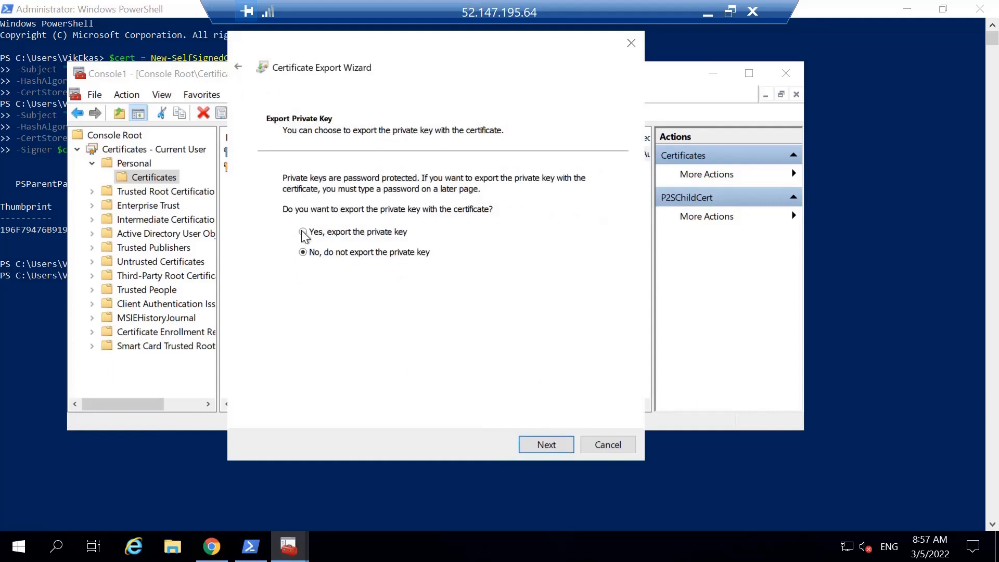
pyautogui.click(536, 442)
pyautogui.click(549, 443)
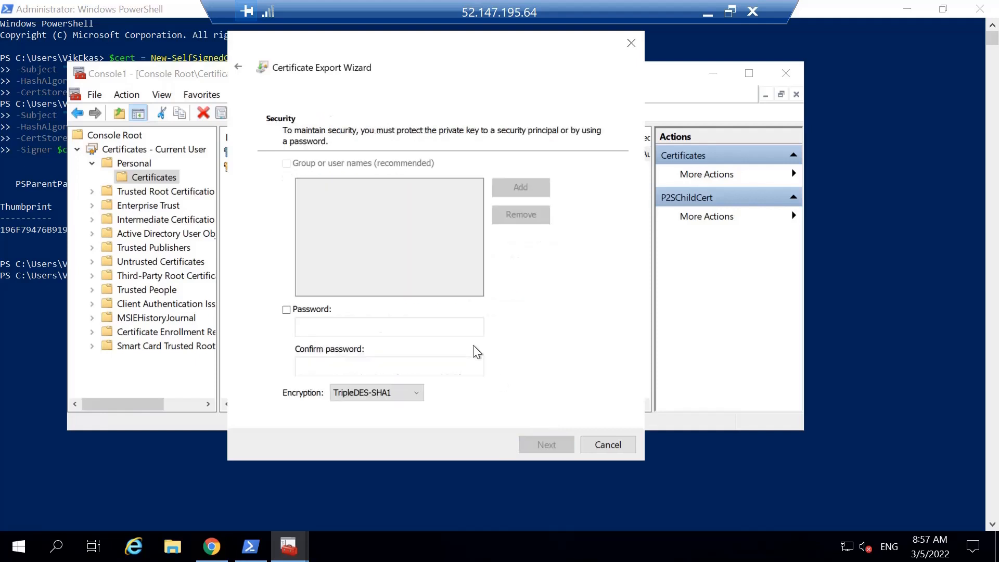
# Turn on password protection for the exported private key and enter the password in the Password and Confirm password fields.
pyautogui.click(286, 309)
pyautogui.write('******')
pyautogui.click(315, 367)
pyautogui.write('******')
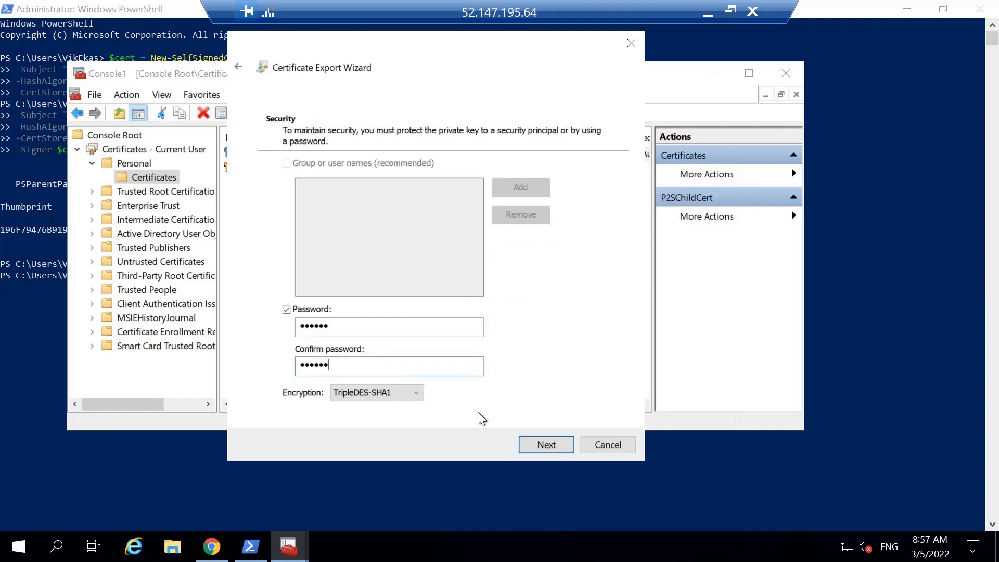
# Save the exported child certificate to the Desktop as "child cert" and complete the export wizard.
pyautogui.click(550, 444)
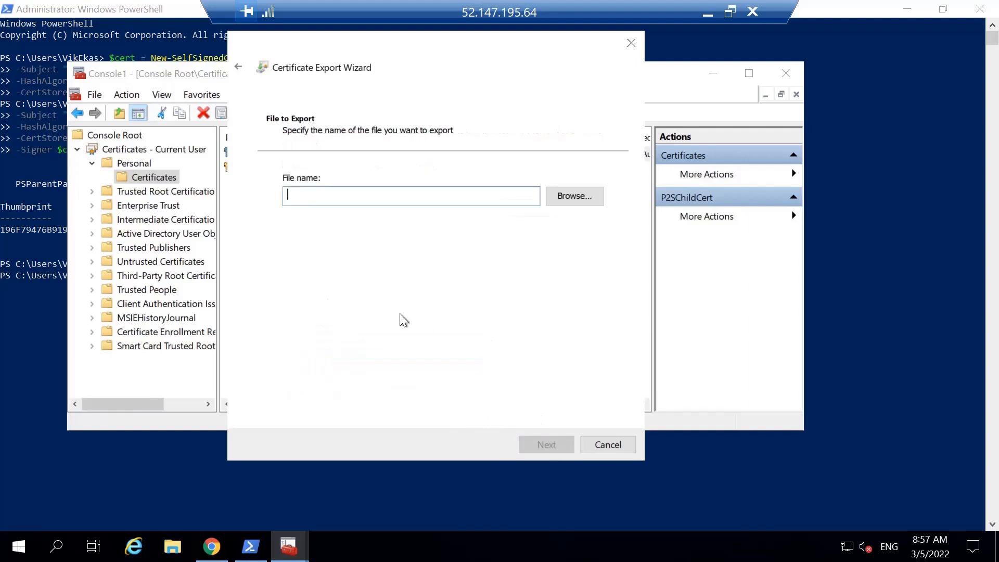
pyautogui.click(571, 199)
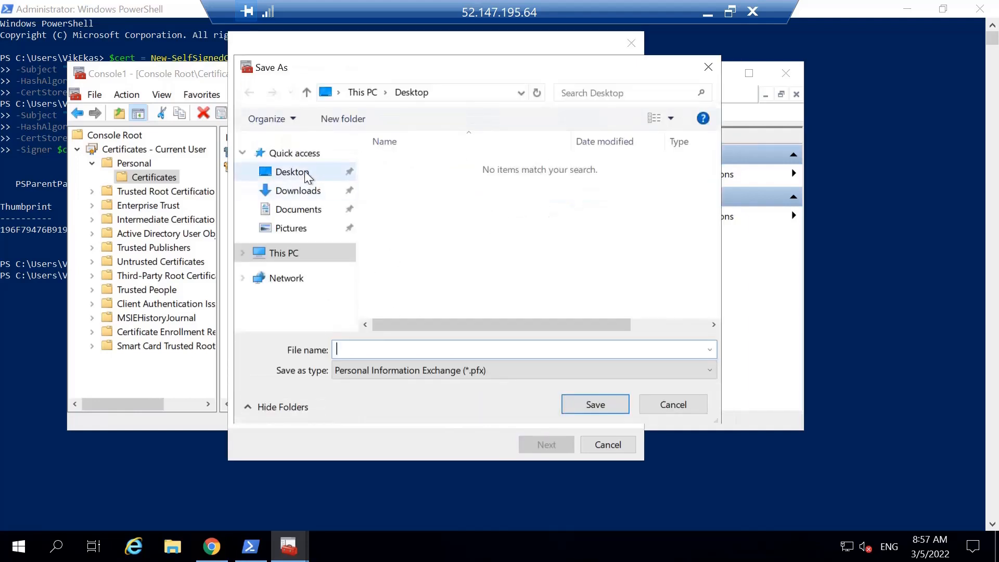
pyautogui.click(307, 175)
pyautogui.click(347, 348)
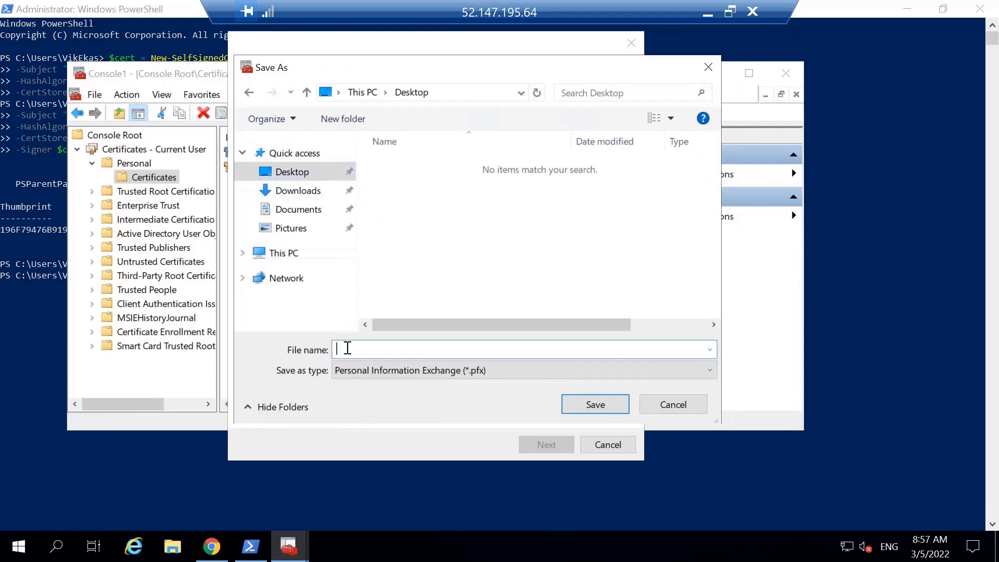
pyautogui.write('child cert')
pyautogui.click(590, 406)
pyautogui.click(549, 444)
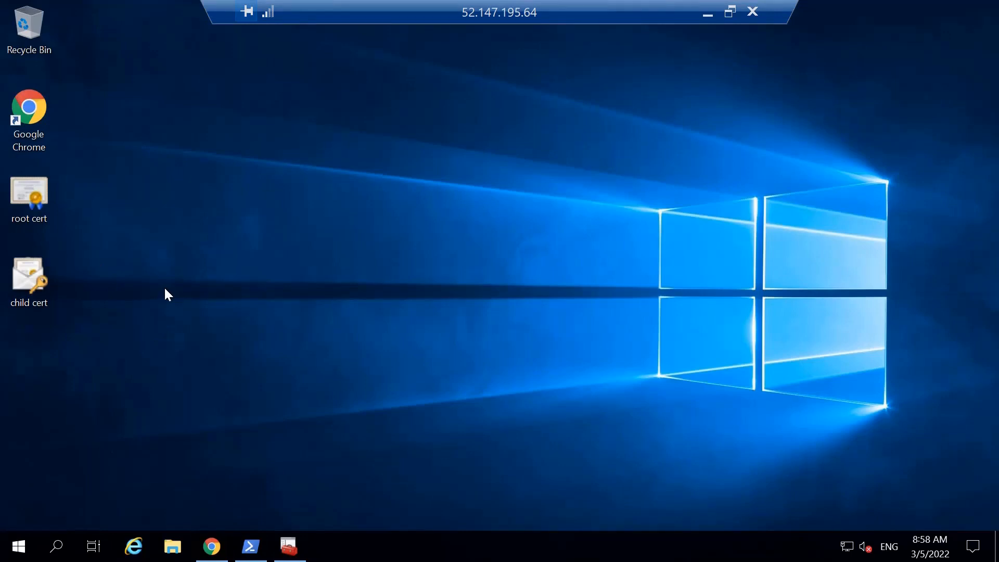
# Start installing the child cert file from the desktop for the Current User and enter the private key password in the Password field.
pyautogui.click(45, 285)
pyautogui.rightClick(26, 286)
pyautogui.click(76, 41)
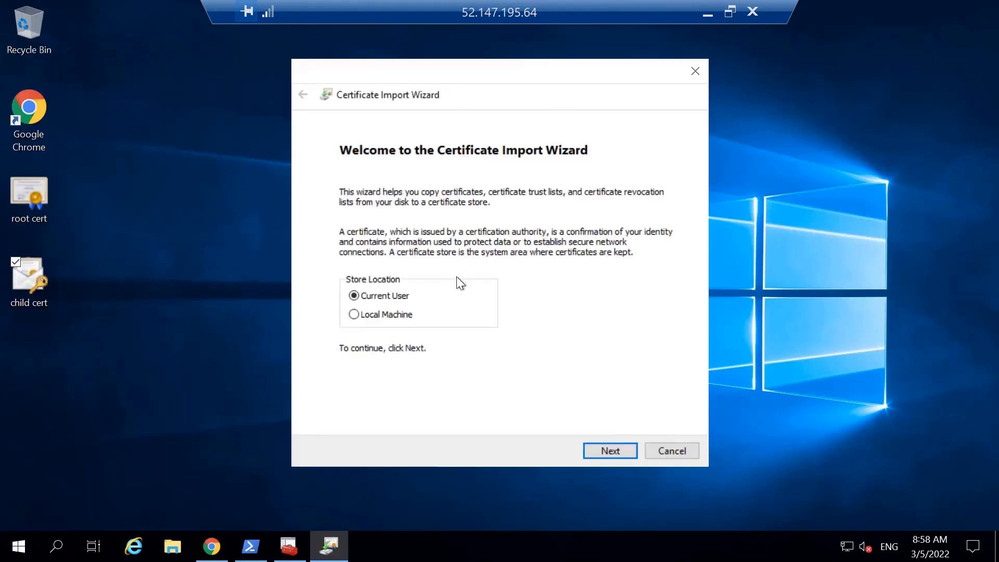
pyautogui.click(607, 451)
pyautogui.click(610, 451)
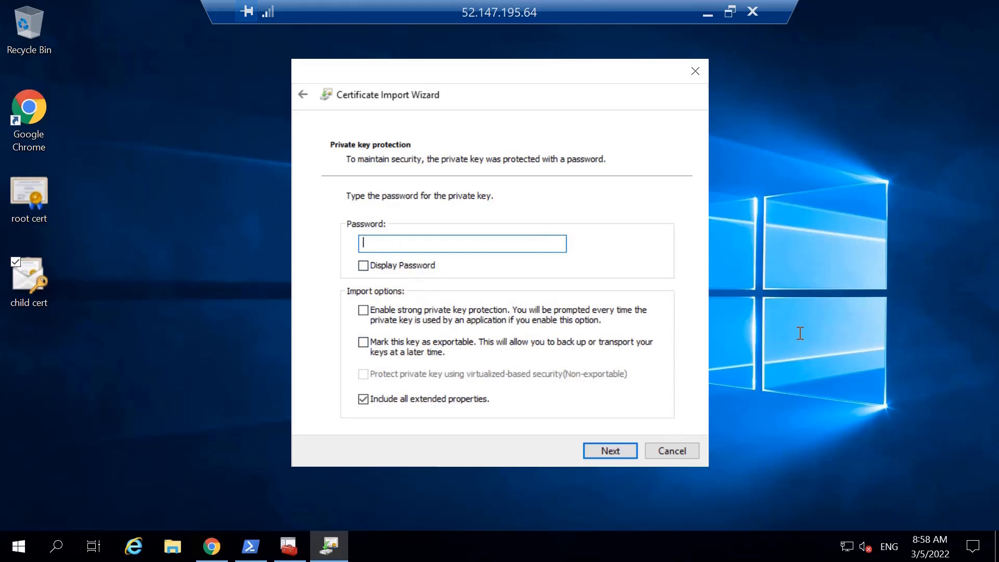
pyautogui.write('123456')
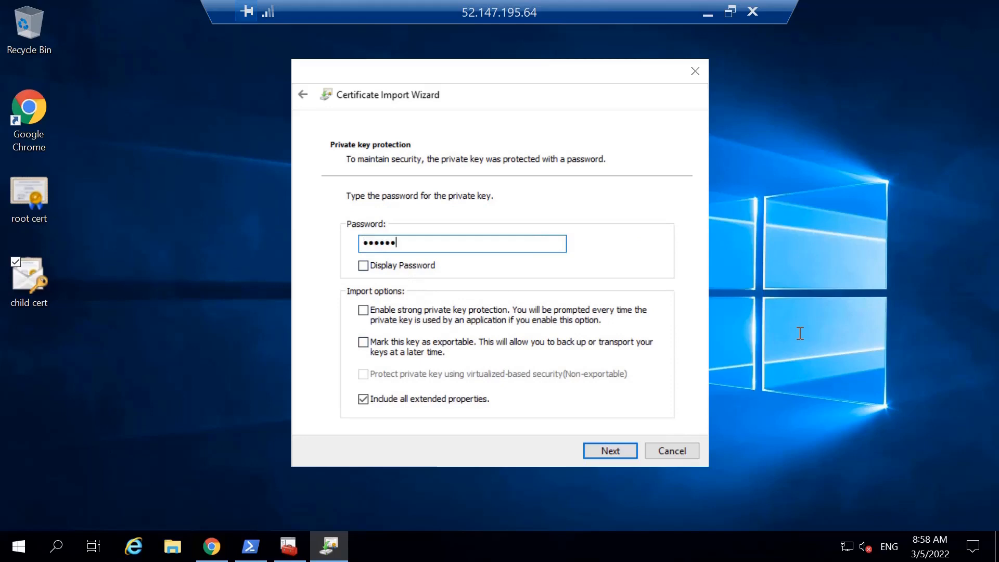
pyautogui.click(606, 451)
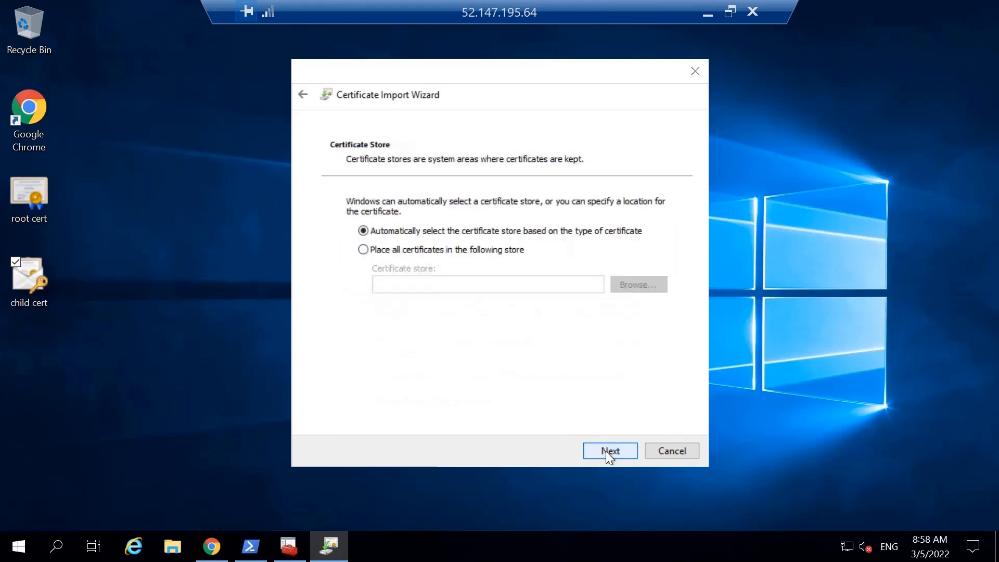
# Finish the import with automatic certificate store selection and agree to install the P2SRootCert root certificate.
pyautogui.click(604, 450)
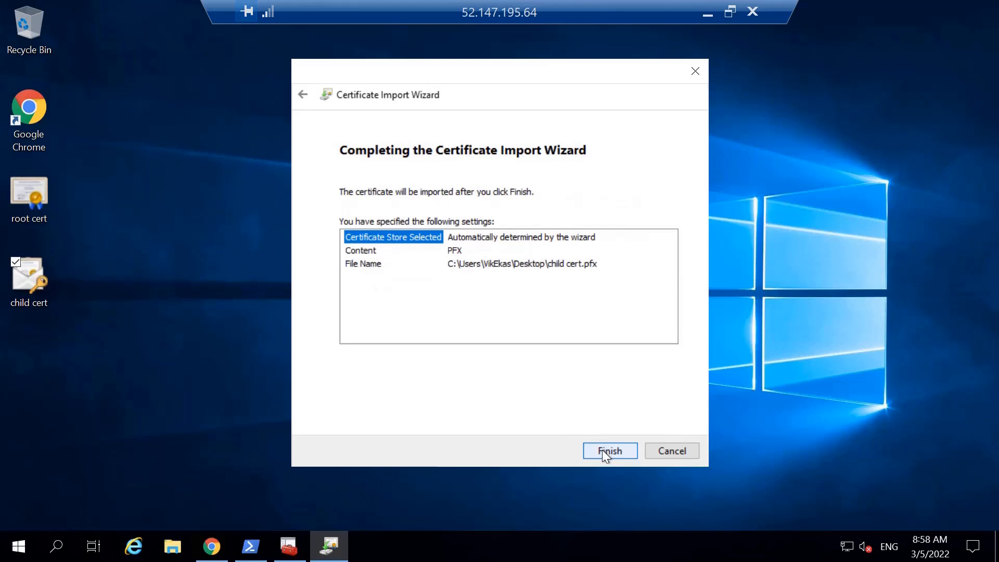
pyautogui.click(603, 451)
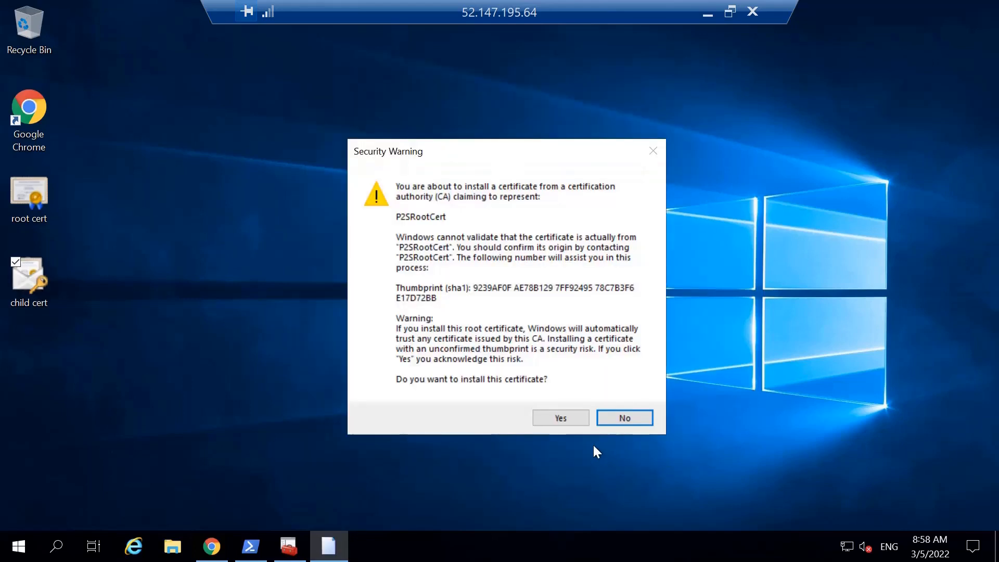
pyautogui.click(565, 422)
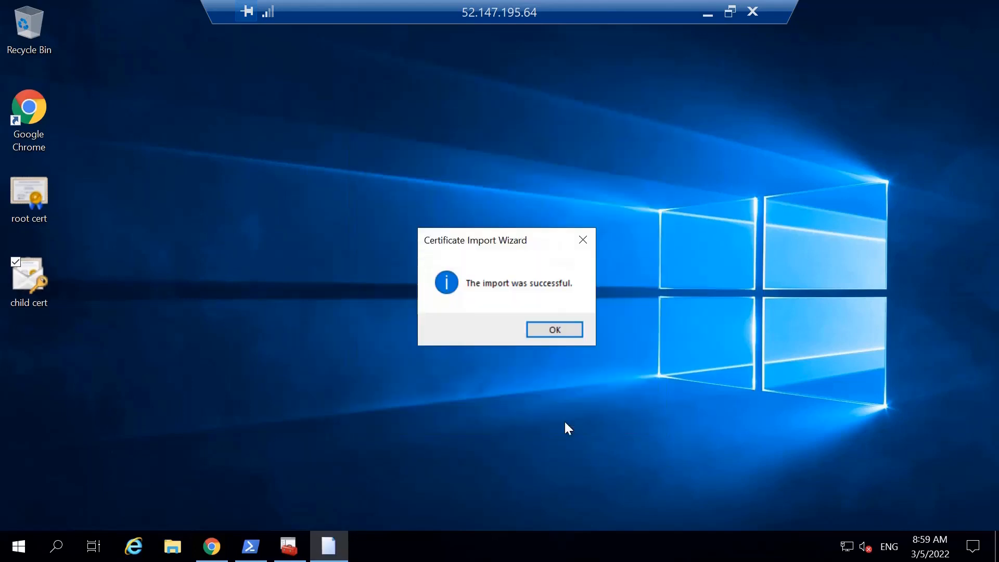
pyautogui.click(551, 328)
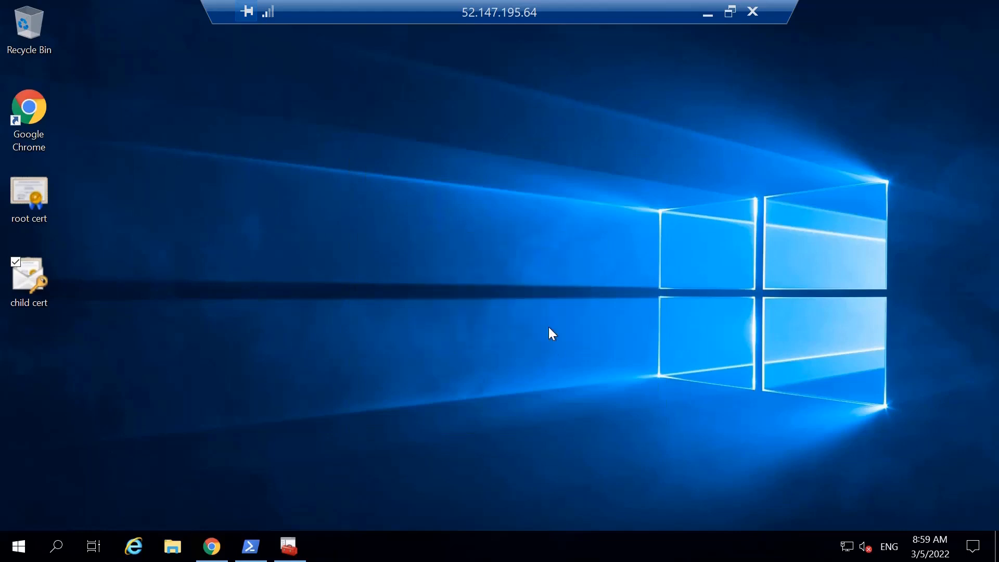
# Open the root cert file from the desktop in Notepad.
pyautogui.rightClick(22, 195)
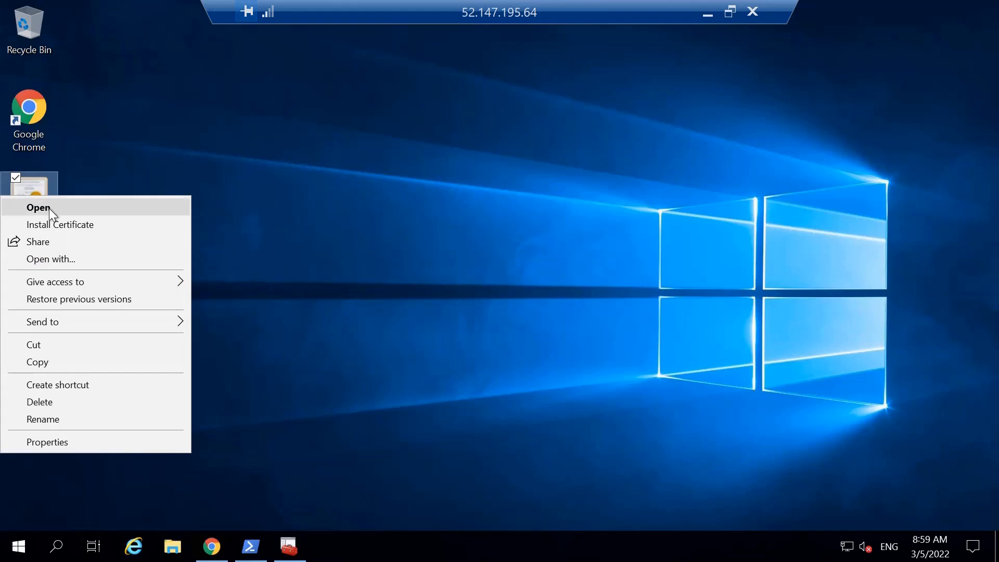
pyautogui.click(52, 263)
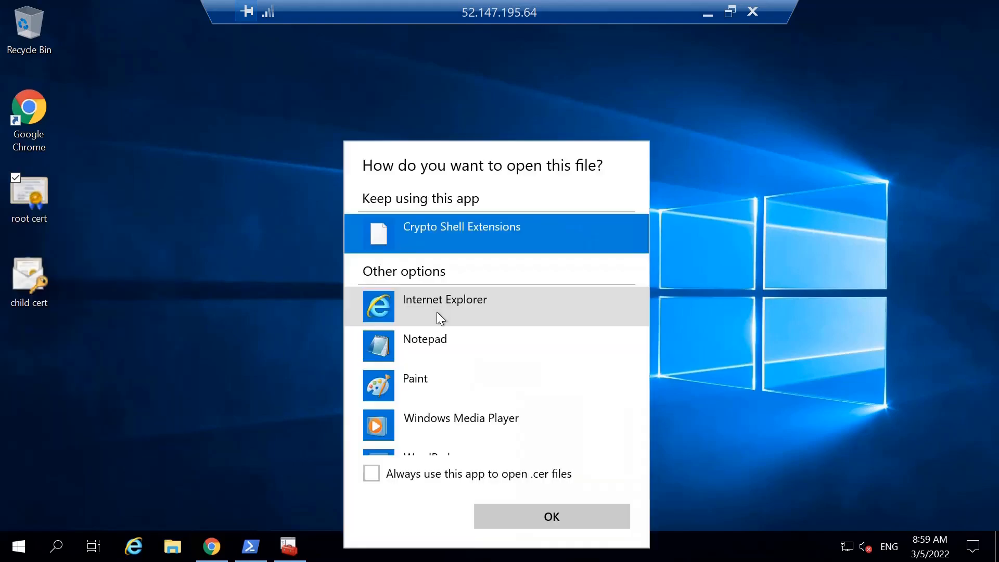
pyautogui.doubleClick(423, 342)
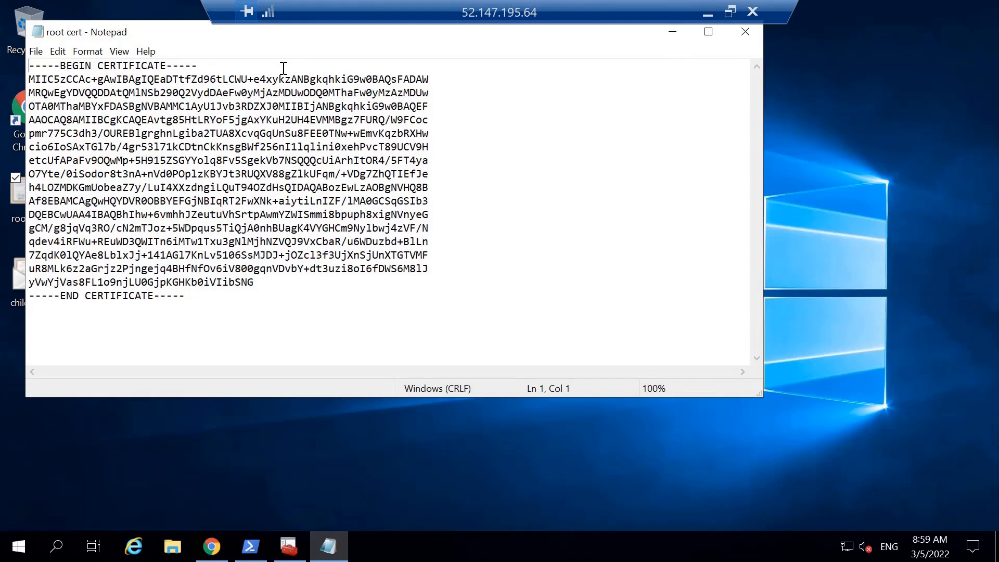
# Delete the BEGIN CERTIFICATE and END CERTIFICATE marker text from the root certificate file.
pyautogui.moveTo(208, 64); pyautogui.dragTo(20, 62)
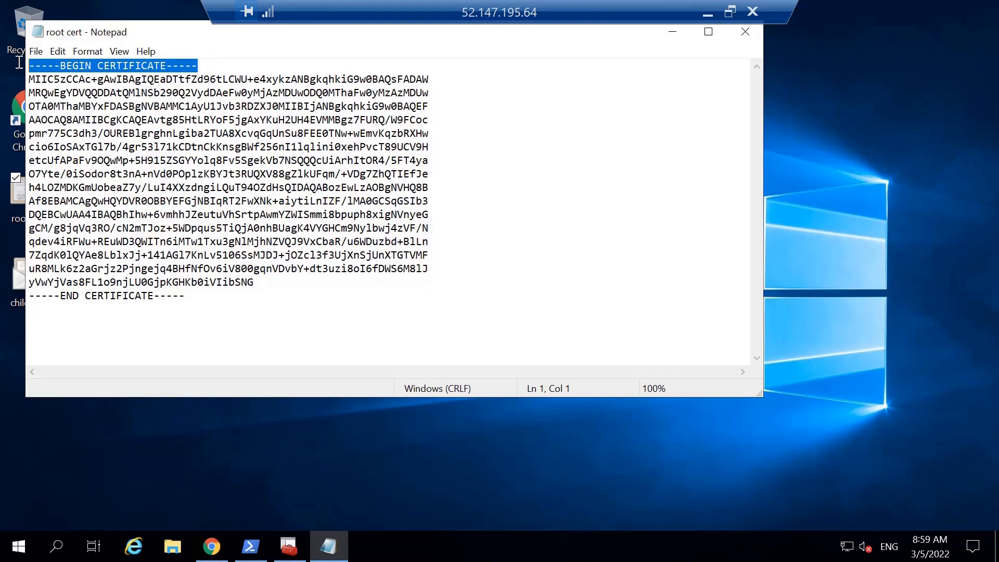
pyautogui.press('Delete')
pyautogui.moveTo(192, 298); pyautogui.dragTo(3, 302)
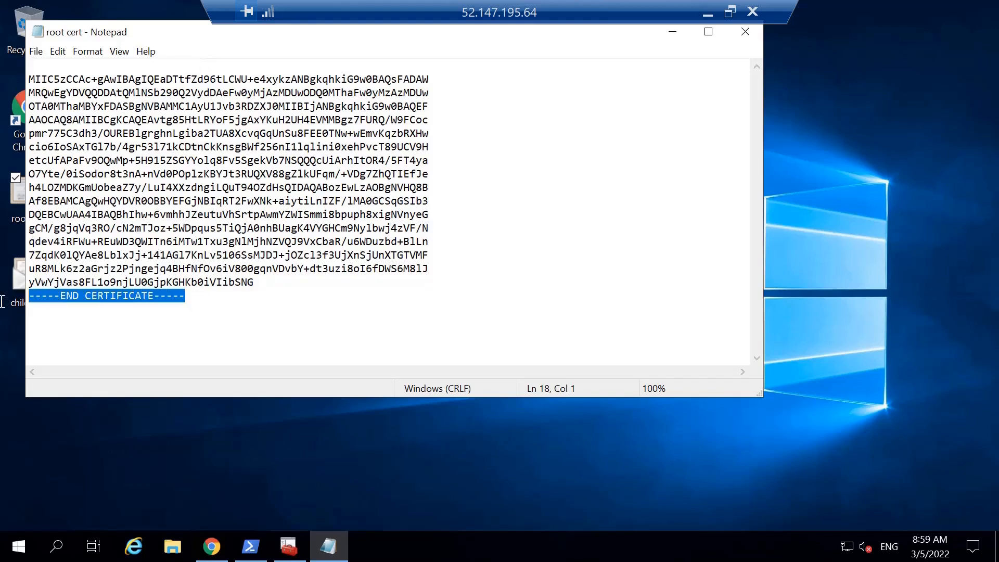
pyautogui.press('Delete')
# Remove the line breaks within the root certificate data so that it forms one continuous line.
pyautogui.click(31, 94)
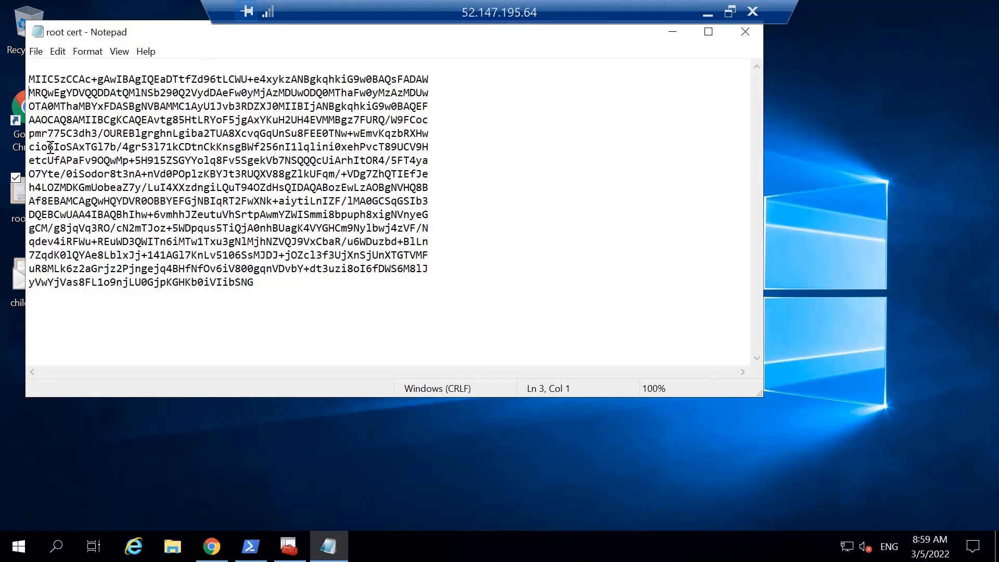
pyautogui.press('BackSpace')
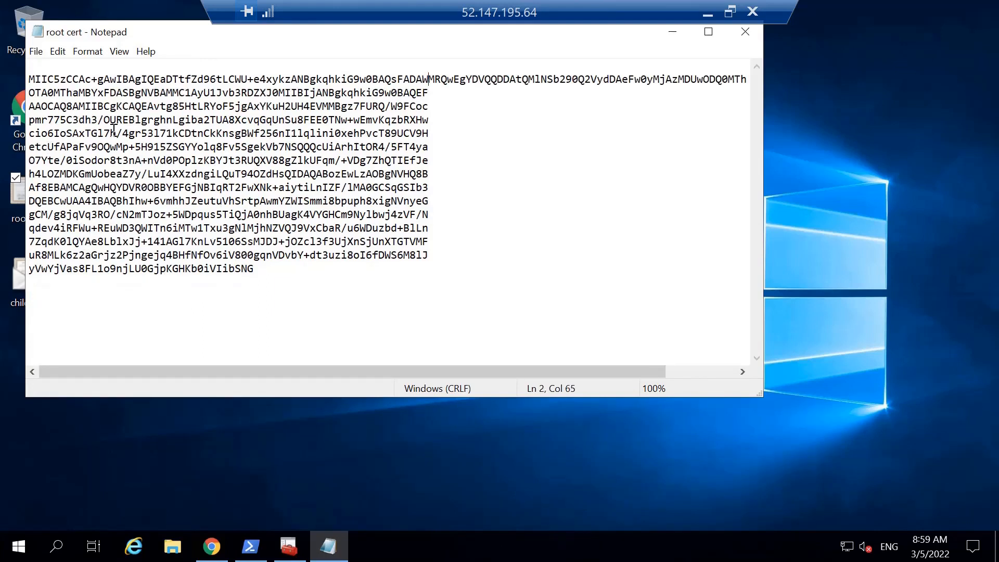
pyautogui.press('Down')
pyautogui.press('Home')
pyautogui.press('BackSpace')
pyautogui.press('Down')
pyautogui.press('Home')
pyautogui.press('BackSpace')
pyautogui.press('Down')
pyautogui.press('Home')
pyautogui.press('BackSpace')
pyautogui.press('Down')
pyautogui.press('Home')
pyautogui.press('BackSpace')
pyautogui.press('Down')
pyautogui.press('Home')
pyautogui.press('BackSpace')
pyautogui.press('Down')
pyautogui.press('Home')
pyautogui.press('BackSpace')
pyautogui.press('Down')
pyautogui.press('Home')
pyautogui.press('BackSpace')
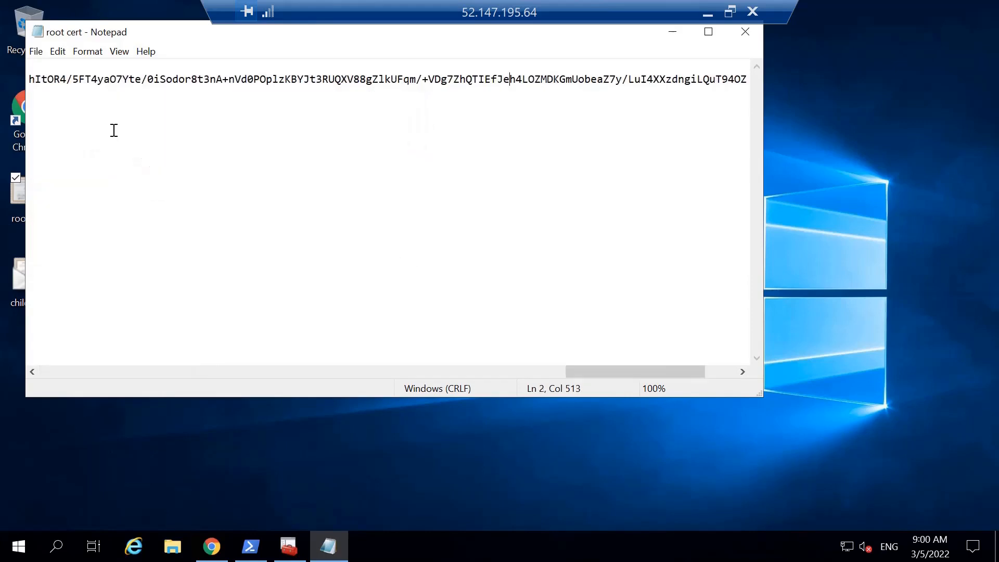
pyautogui.press('Down')
pyautogui.press('Home')
pyautogui.press('BackSpace')
pyautogui.press('Down')
pyautogui.press('Home')
pyautogui.press('BackSpace')
pyautogui.press('Down')
pyautogui.press('Home')
pyautogui.press('BackSpace')
pyautogui.press('Down')
pyautogui.press('Home')
pyautogui.press('BackSpace')
pyautogui.press('Down')
pyautogui.press('Home')
pyautogui.press('BackSpace')
pyautogui.press('Down')
pyautogui.press('Home')
pyautogui.press('BackSpace')
pyautogui.press('Down')
pyautogui.press('Home')
pyautogui.press('BackSpace')
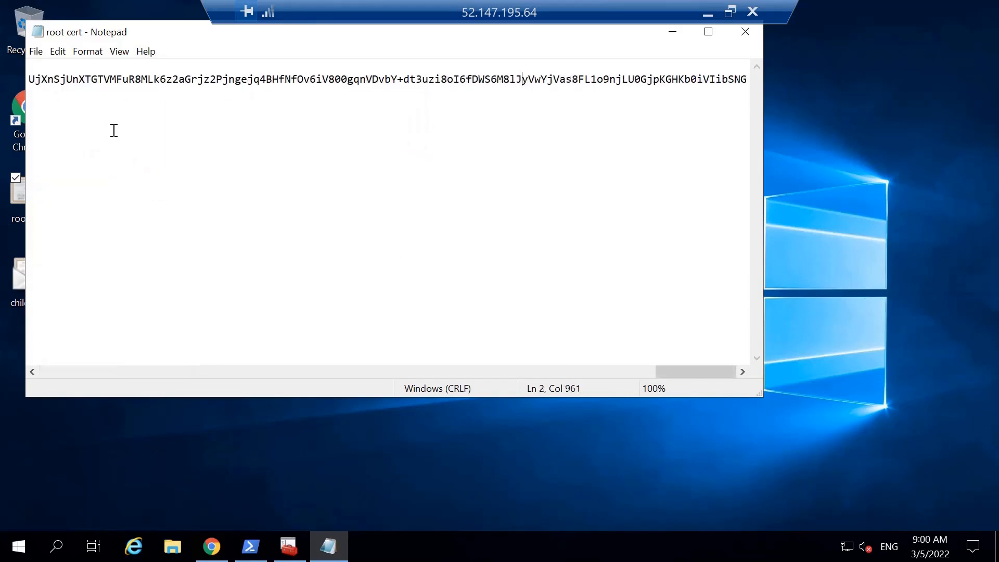
pyautogui.press('End')
pyautogui.press('Return')
pyautogui.press('BackSpace')
# Switch to Chrome and open a new browser tab.
pyautogui.hotkey('alt', 'Tab')
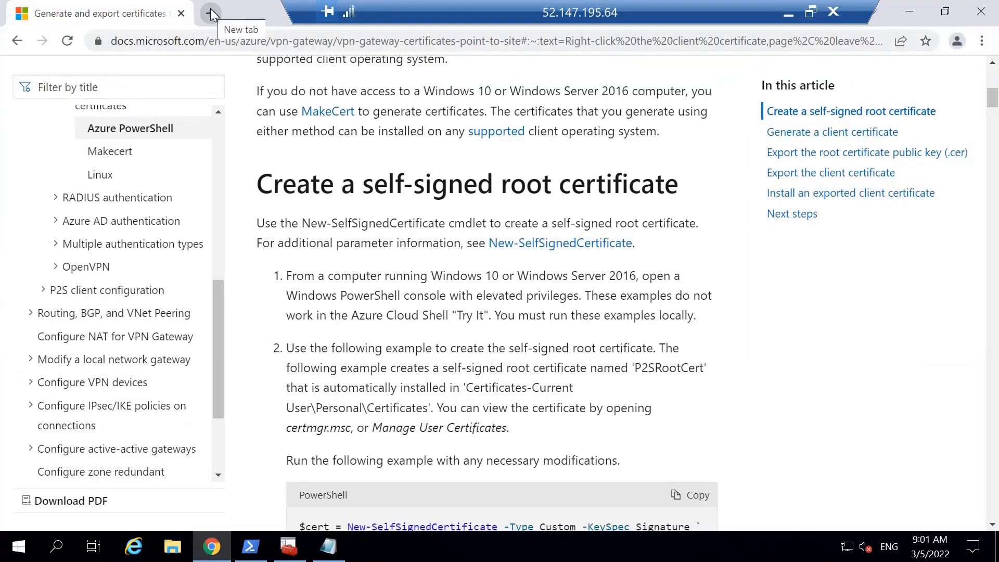
pyautogui.click(210, 11)
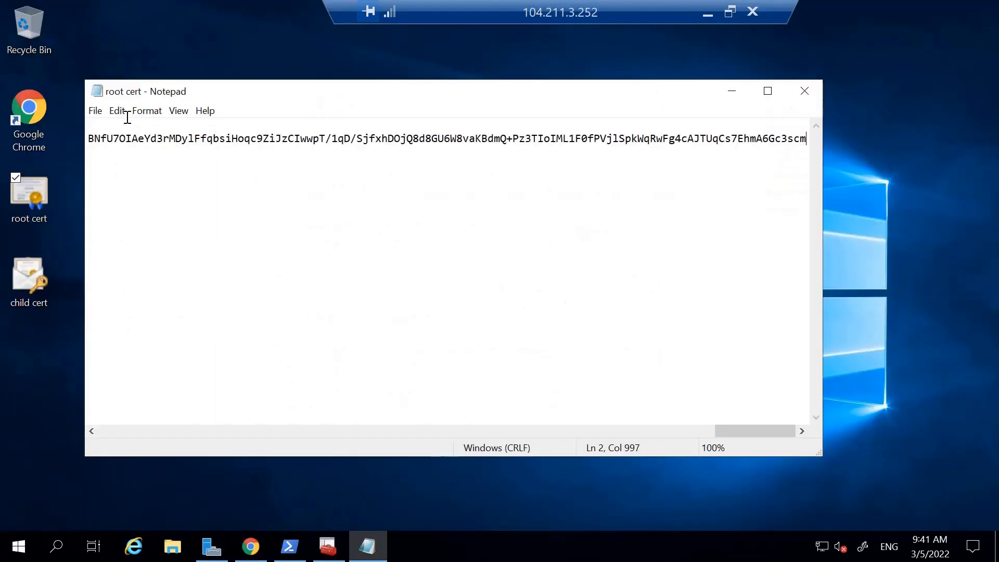
# Copy the entire text of the root cert file in Notepad.
pyautogui.click(118, 111)
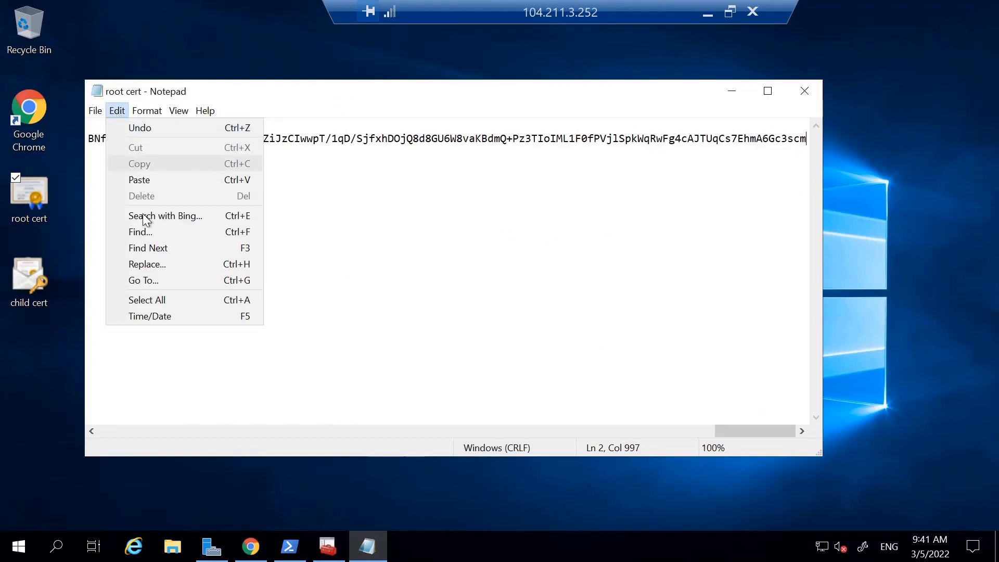
pyautogui.click(148, 302)
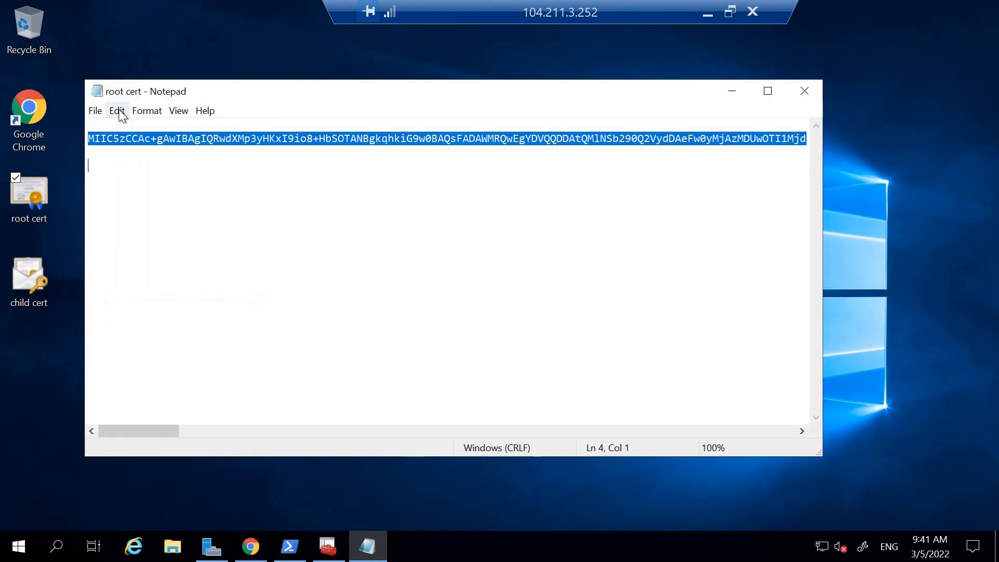
pyautogui.click(118, 111)
pyautogui.click(134, 162)
# Switch to the Azure portal in Chrome and start configuring point-to-site on the azureside-vng virtual network gateway.
pyautogui.click(250, 546)
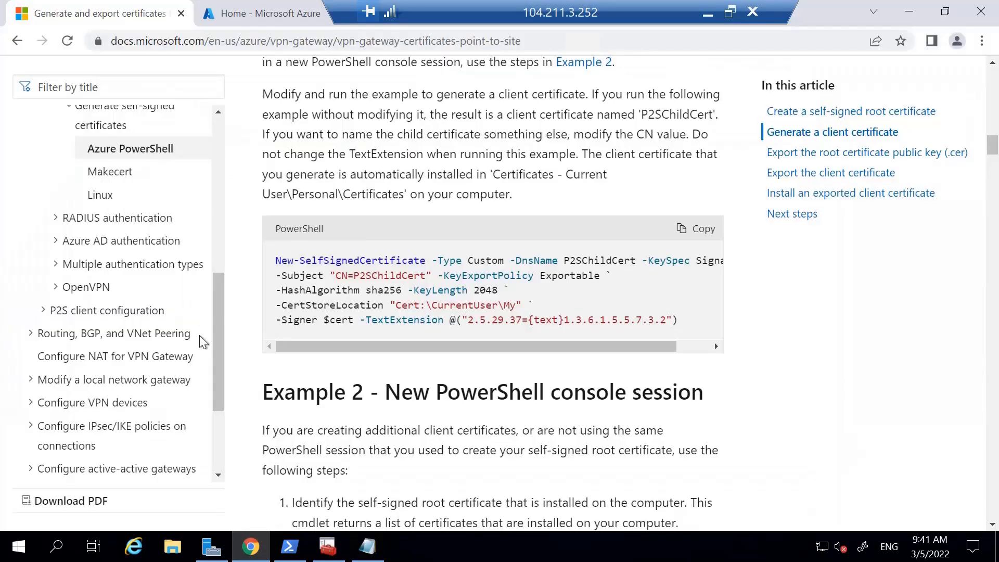
pyautogui.click(259, 13)
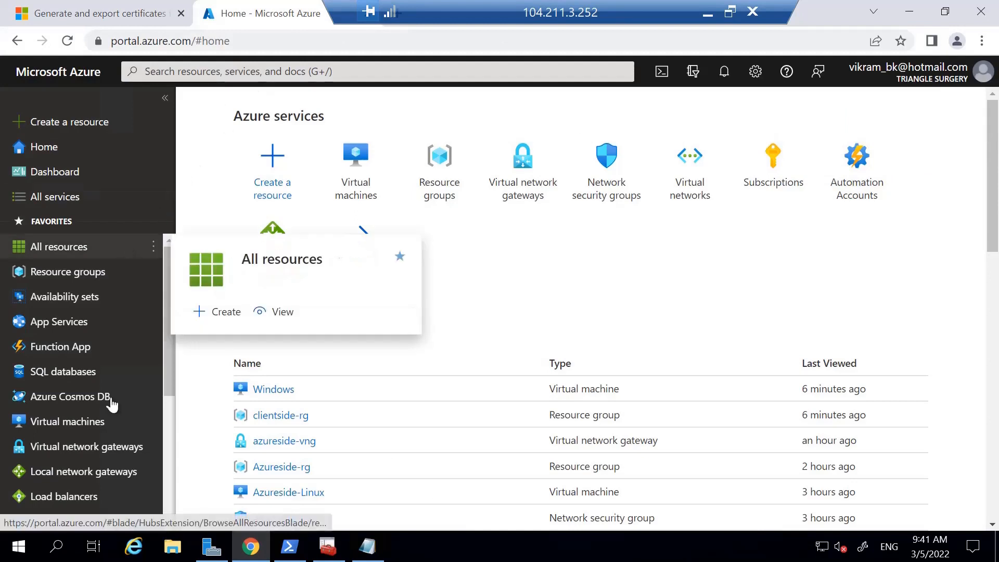
pyautogui.click(87, 446)
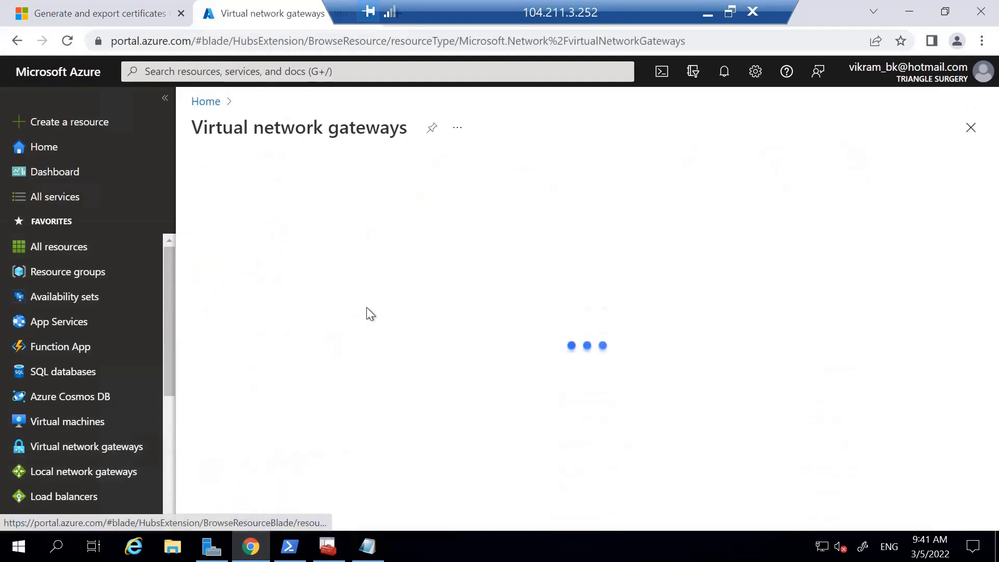
pyautogui.click(344, 311)
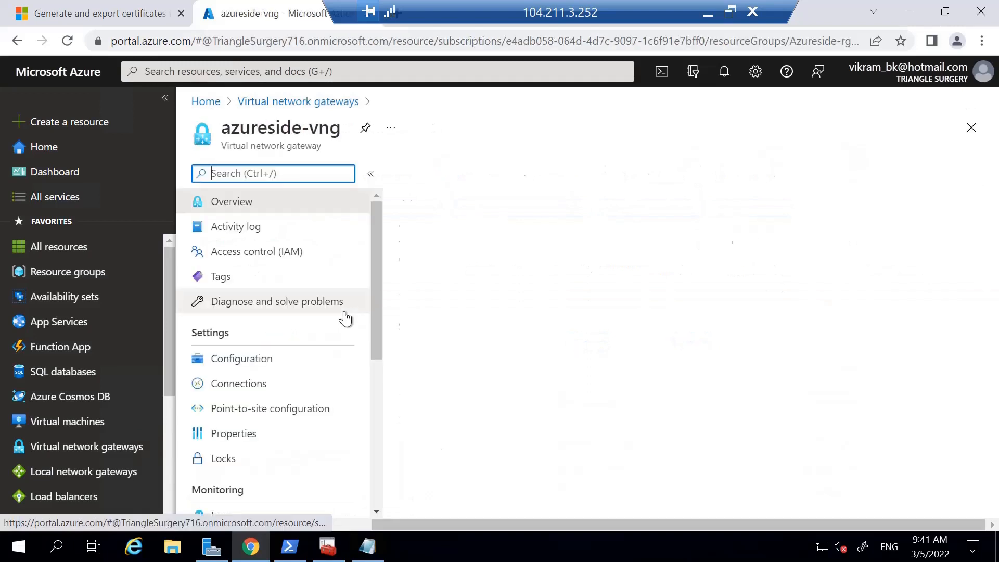
pyautogui.click(270, 408)
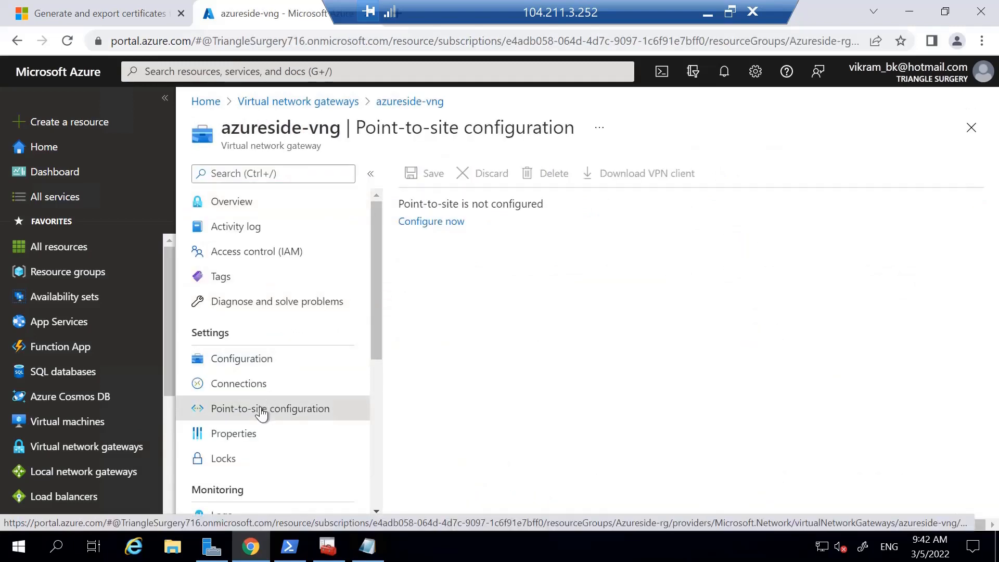
pyautogui.click(425, 223)
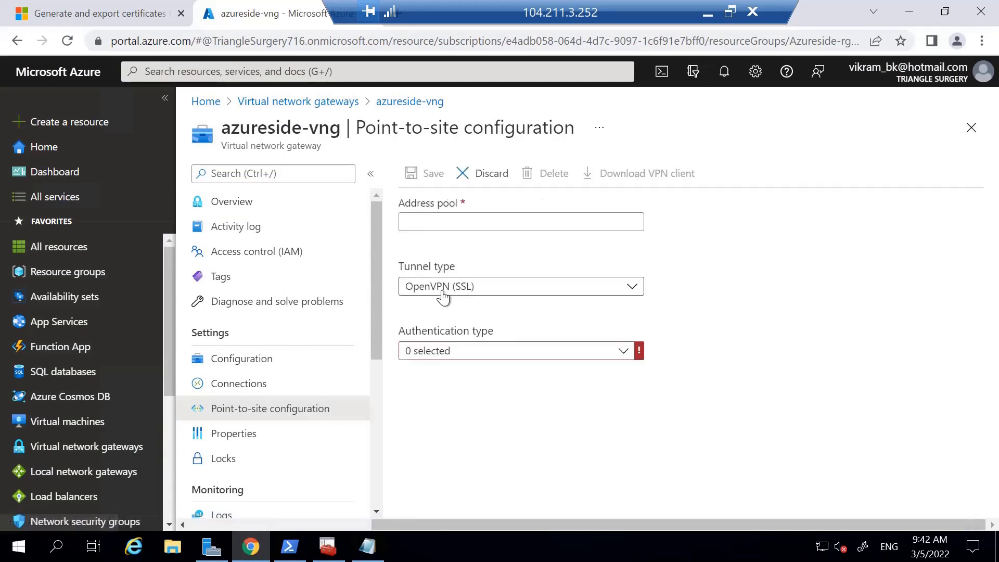
# Set the address pool to 192.168.0.0/24, the tunnel type to IKEv2 and the authentication type to Azure certificate.
pyautogui.click(434, 222)
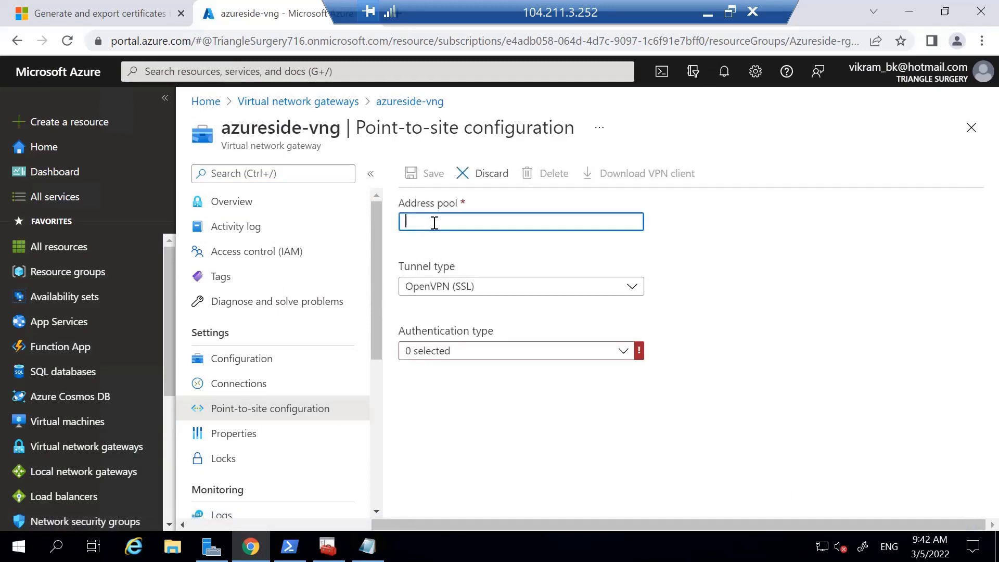
pyautogui.write('192.168.0.0/24')
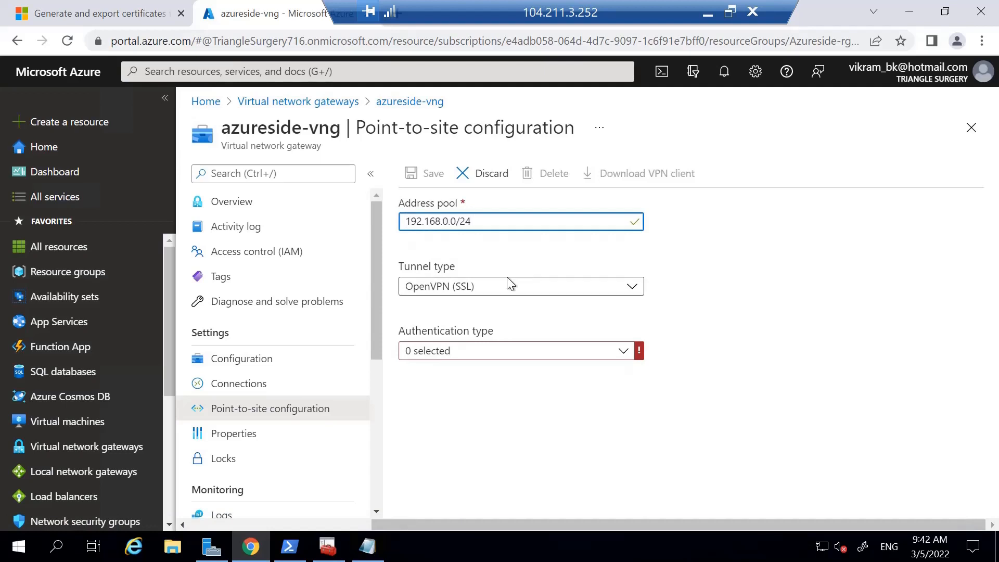
pyautogui.click(471, 286)
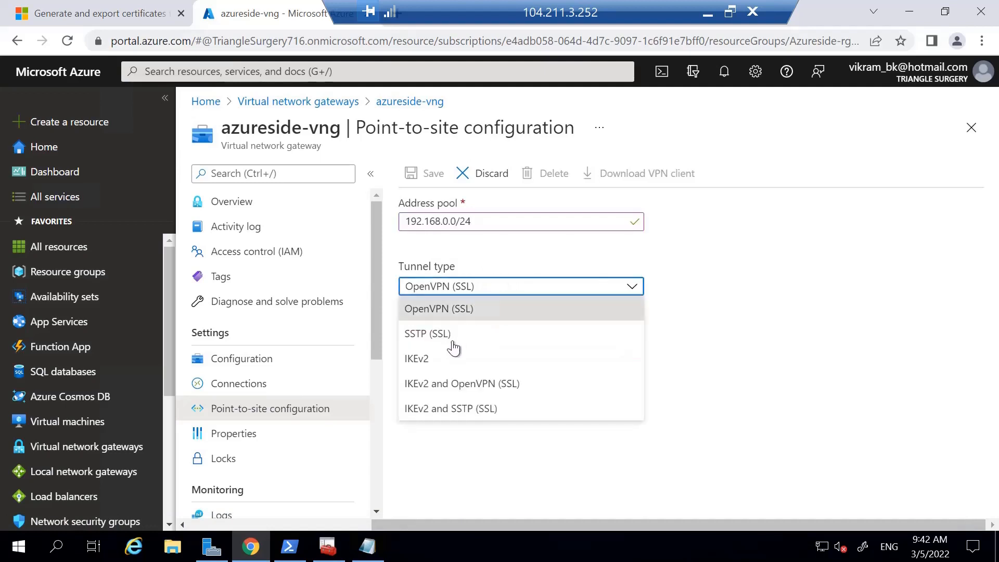
pyautogui.click(448, 360)
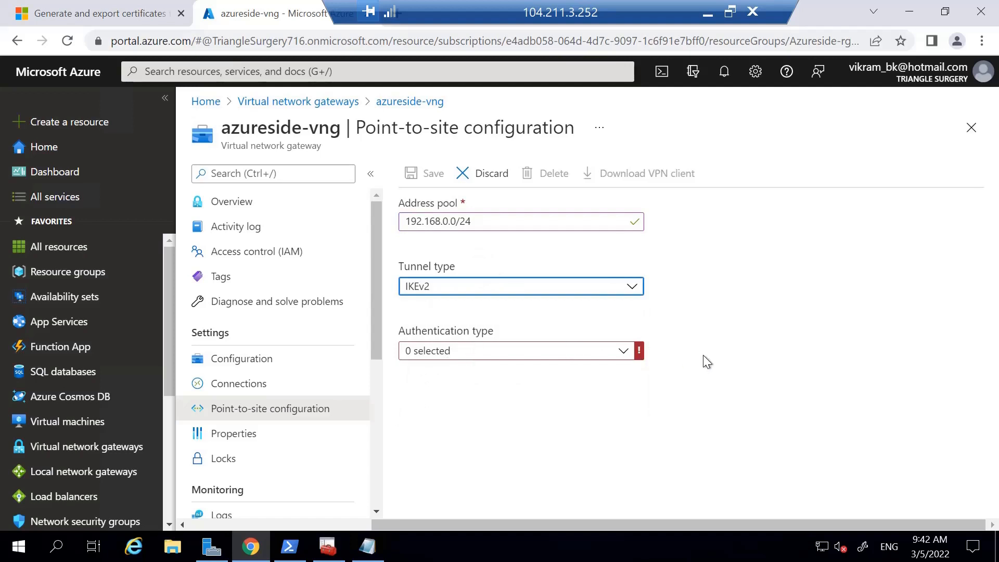
pyautogui.click(416, 357)
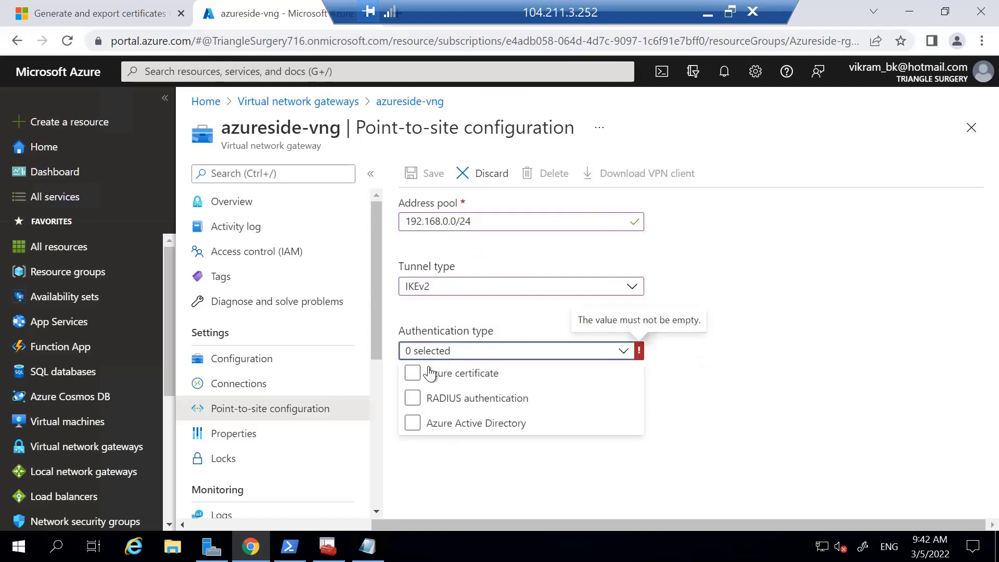
pyautogui.click(430, 374)
pyautogui.click(738, 353)
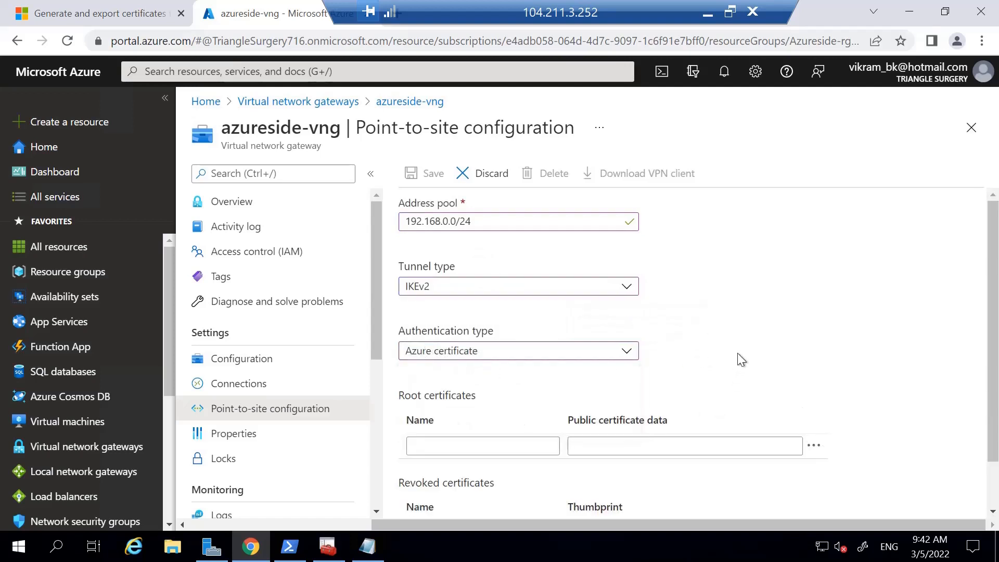
# Add a root certificate named root cert with the copied public certificate data and save the point-to-site configuration.
pyautogui.scroll(-1, 742, 309)
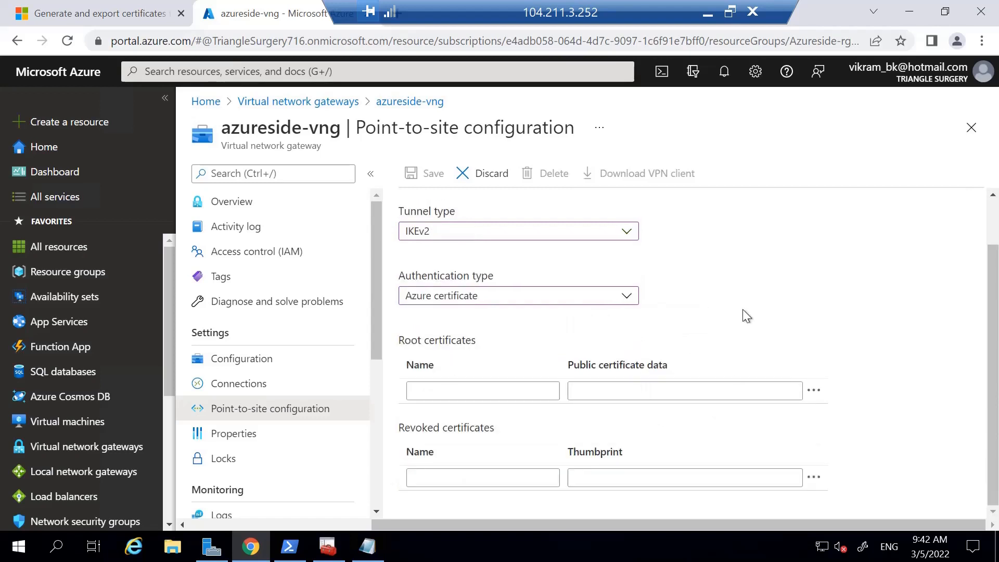
pyautogui.click(425, 389)
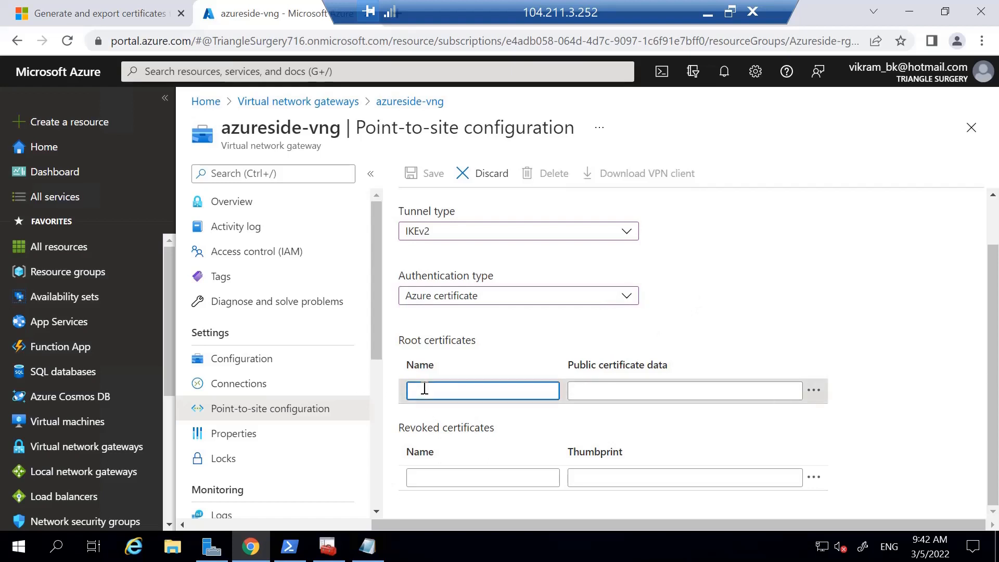
pyautogui.write('root cert')
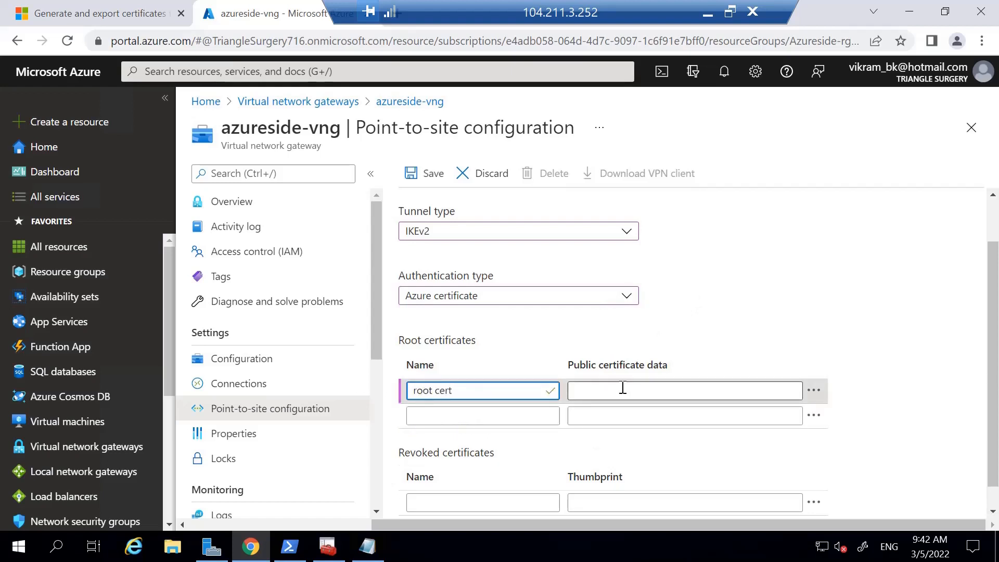
pyautogui.click(623, 390)
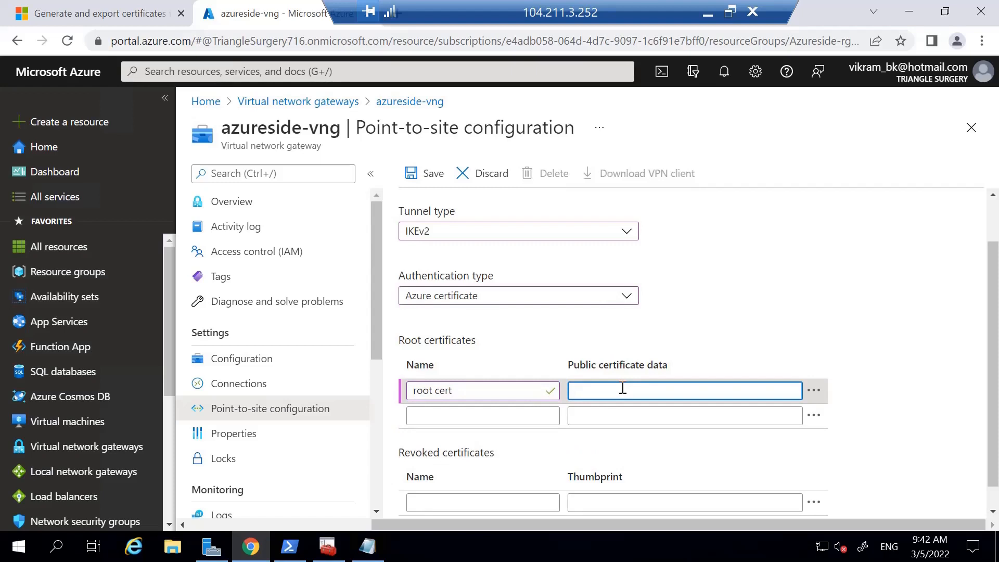
pyautogui.hotkey('ctrl', 'v')
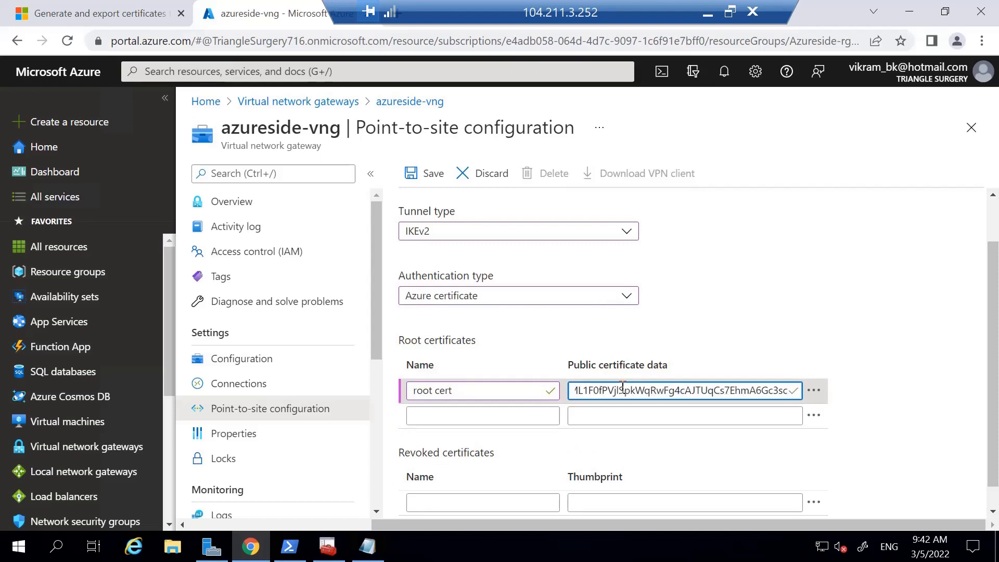
pyautogui.click(910, 365)
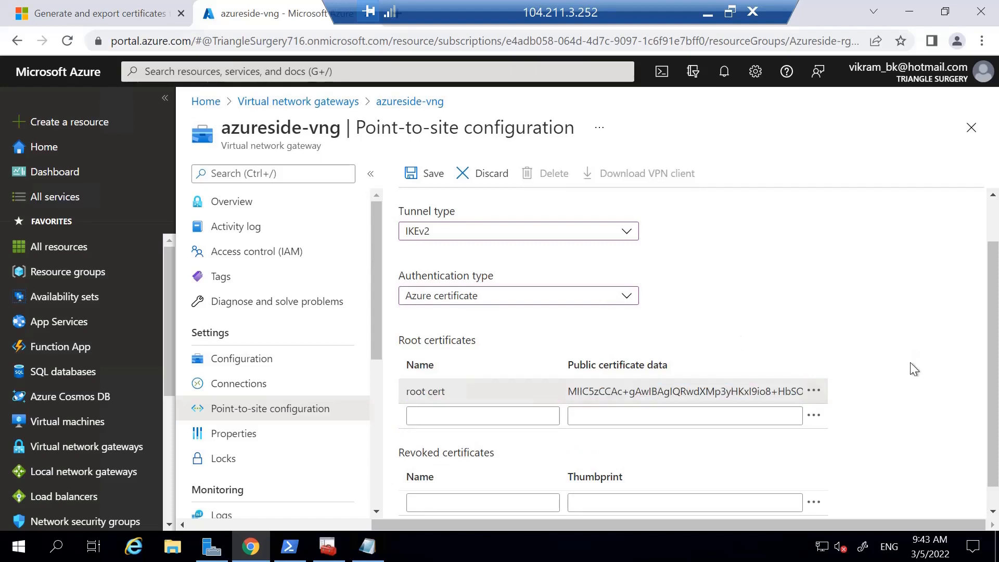
pyautogui.scroll(-1, 911, 363)
pyautogui.scroll(2, 904, 220)
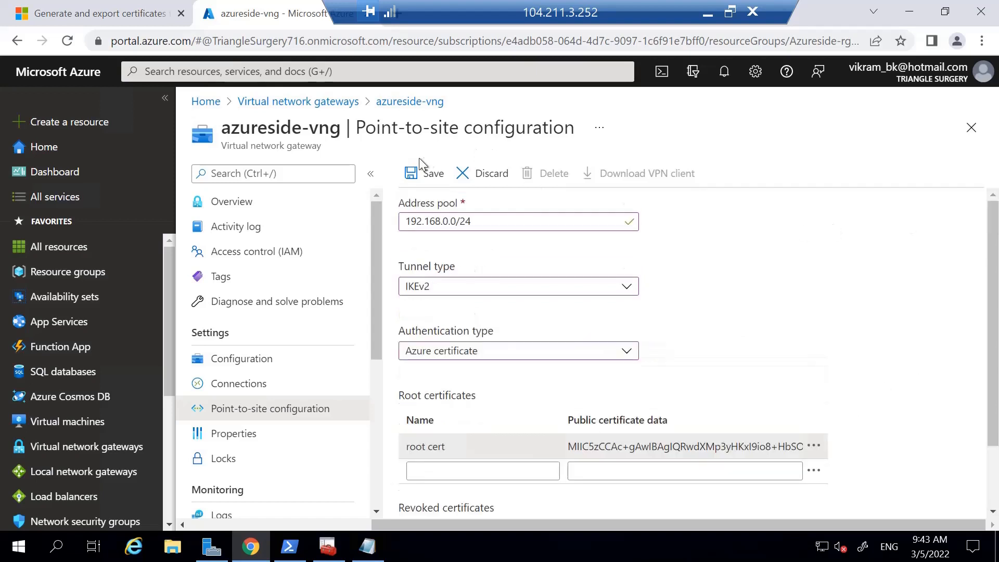
pyautogui.click(424, 172)
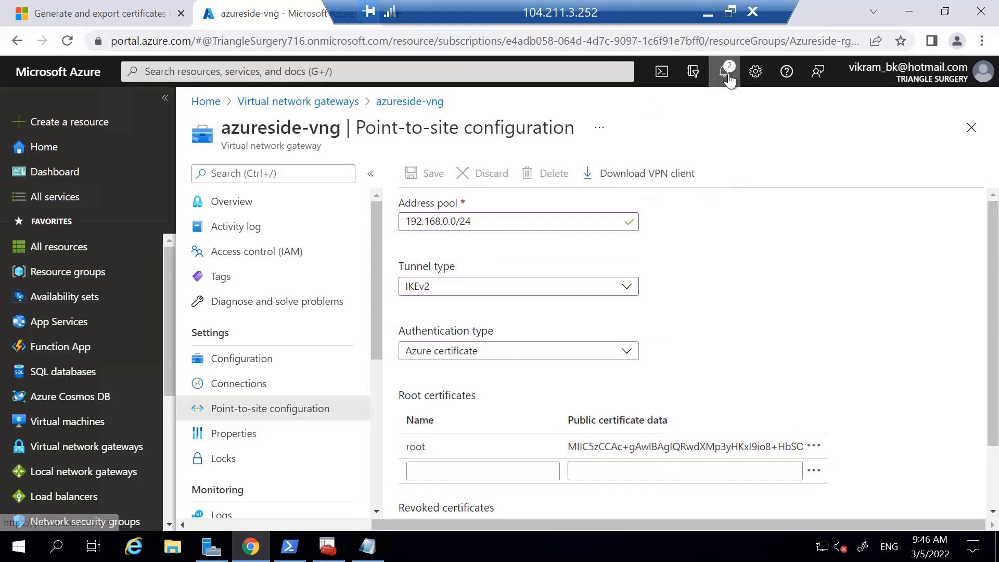
# Check the gateway save notifications and download the VPN client package for azureside-vng.
pyautogui.click(727, 77)
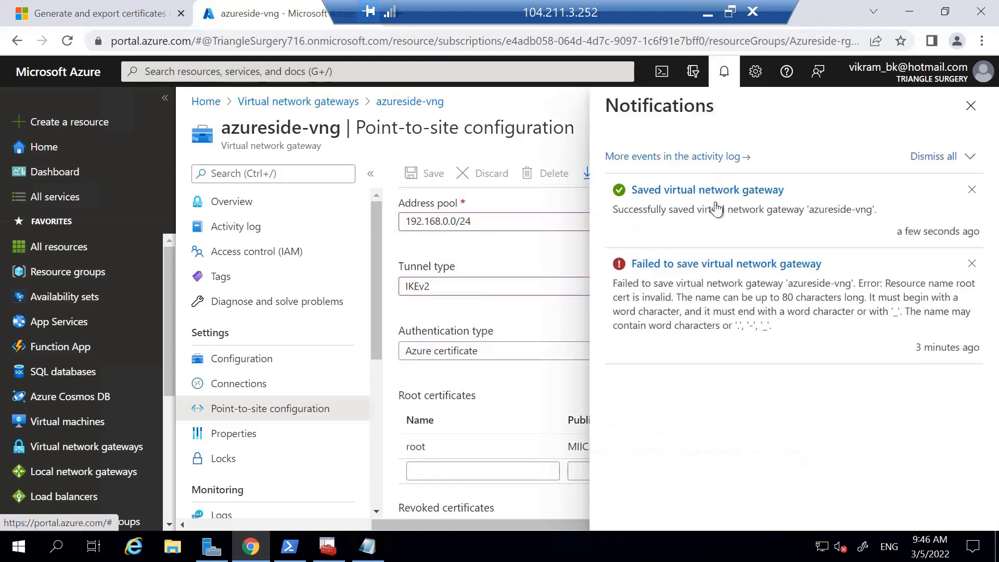
pyautogui.click(970, 106)
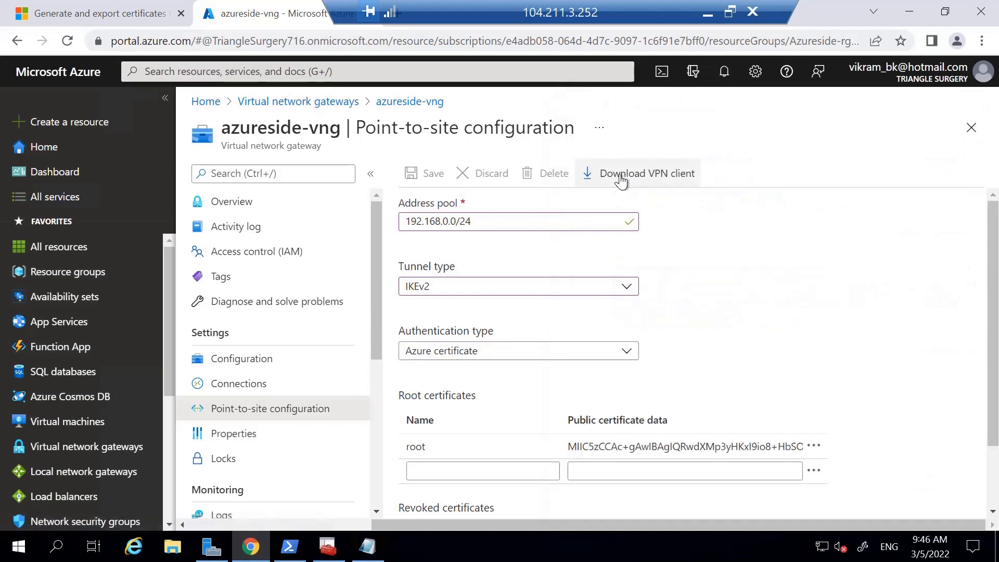
pyautogui.click(620, 177)
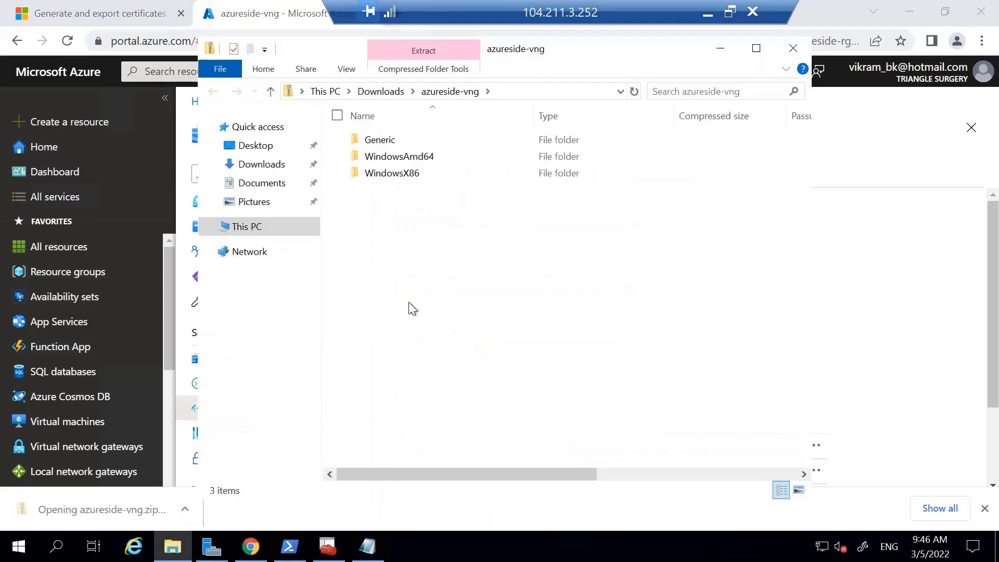
# Extract all files of the downloaded azureside-vng archive to the azureside-vng folder in Downloads.
pyautogui.click(756, 48)
pyautogui.click(224, 10)
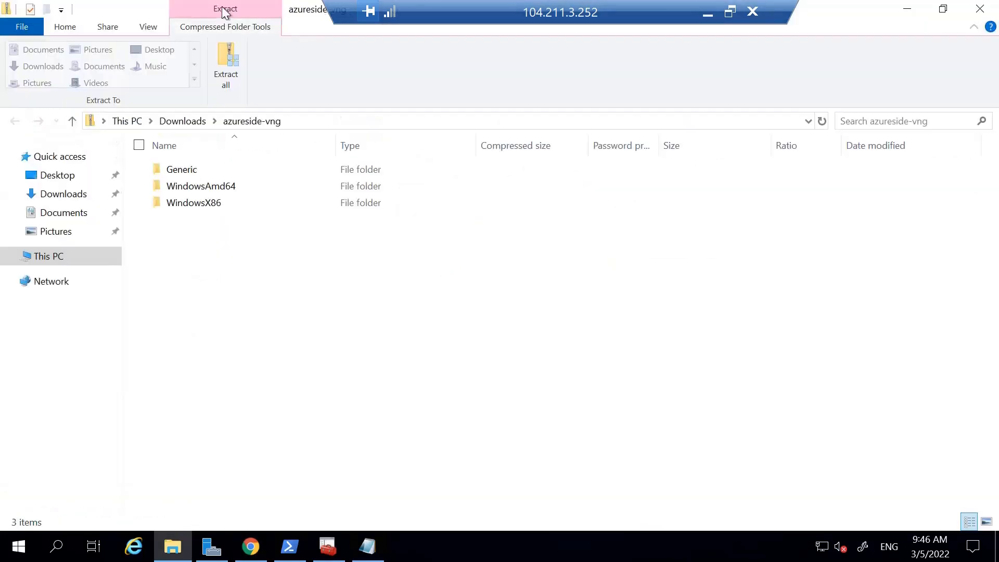
pyautogui.click(223, 64)
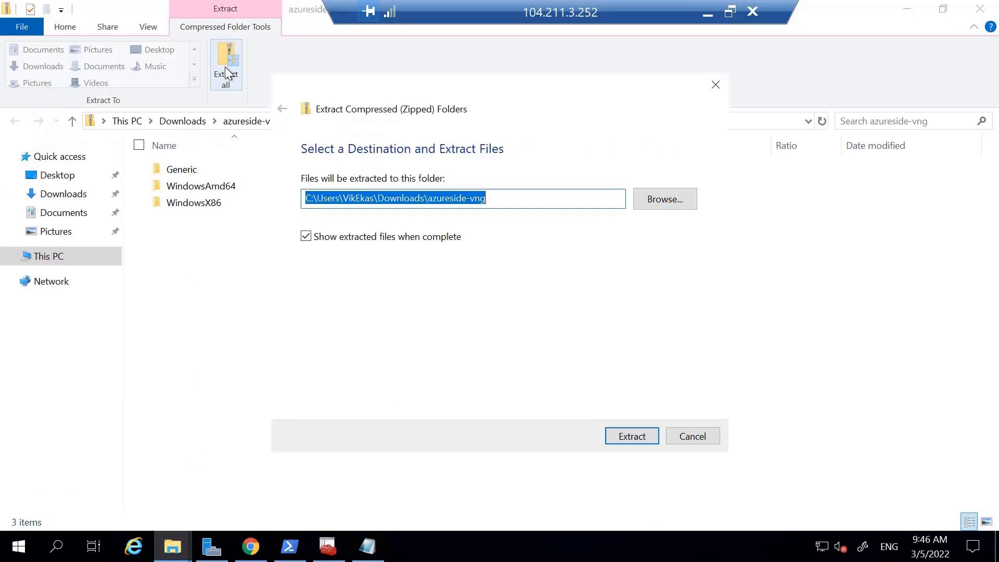
pyautogui.click(630, 438)
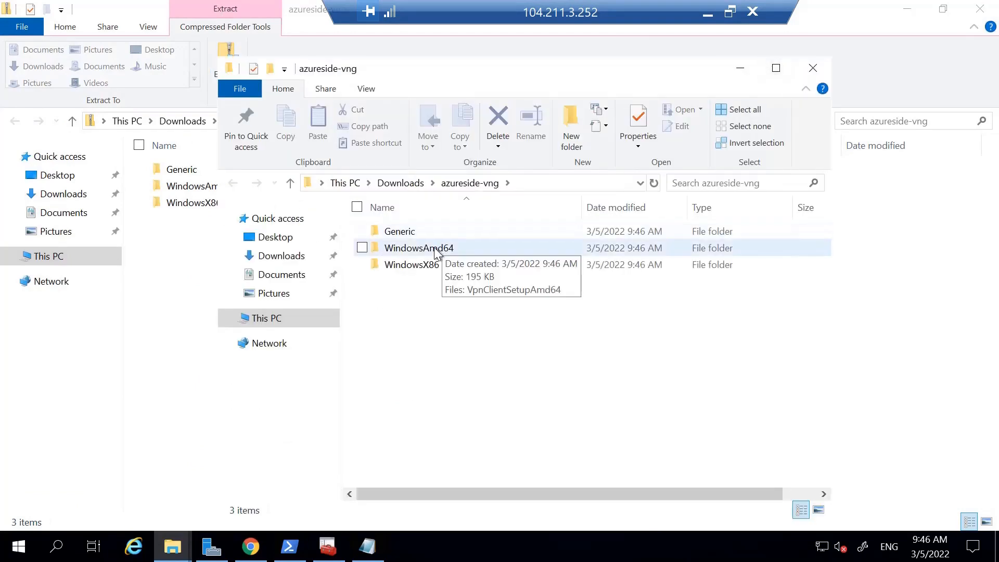
# Run VpnClientSetupAmd64 from the WindowsAmd64 folder as administrator despite the SmartScreen block and install the azureside-vn VPN client.
pyautogui.doubleClick(456, 247)
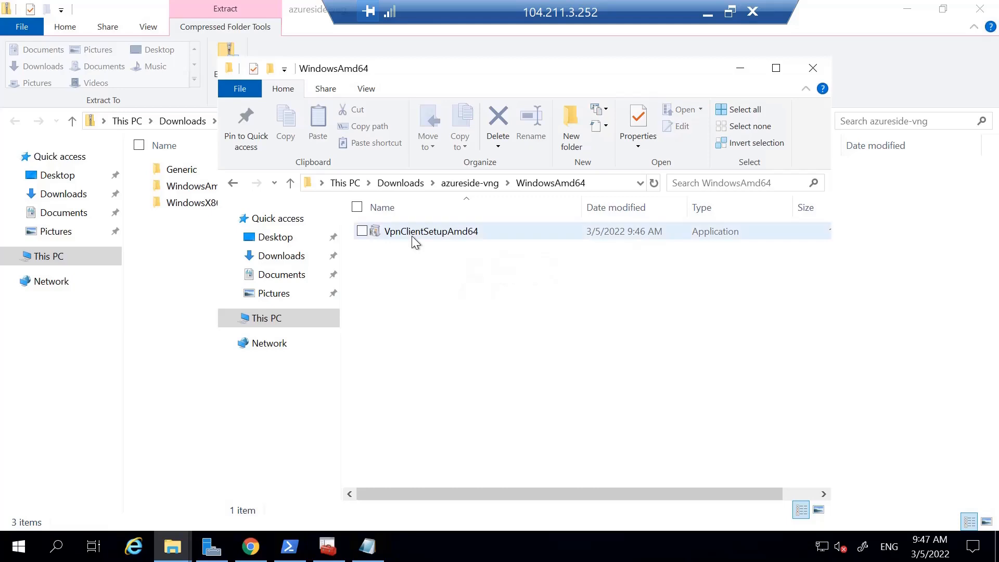
pyautogui.rightClick(412, 235)
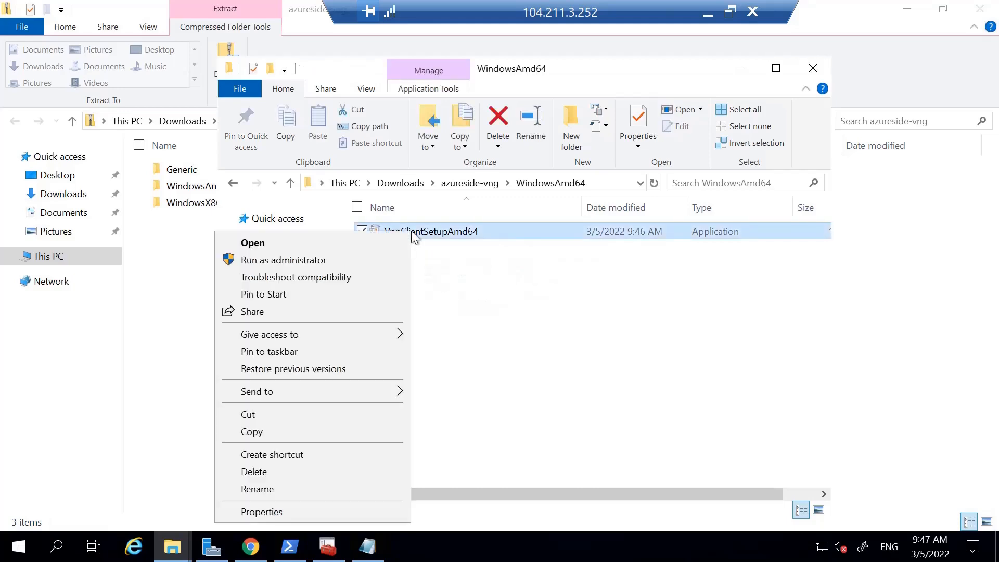
pyautogui.click(337, 259)
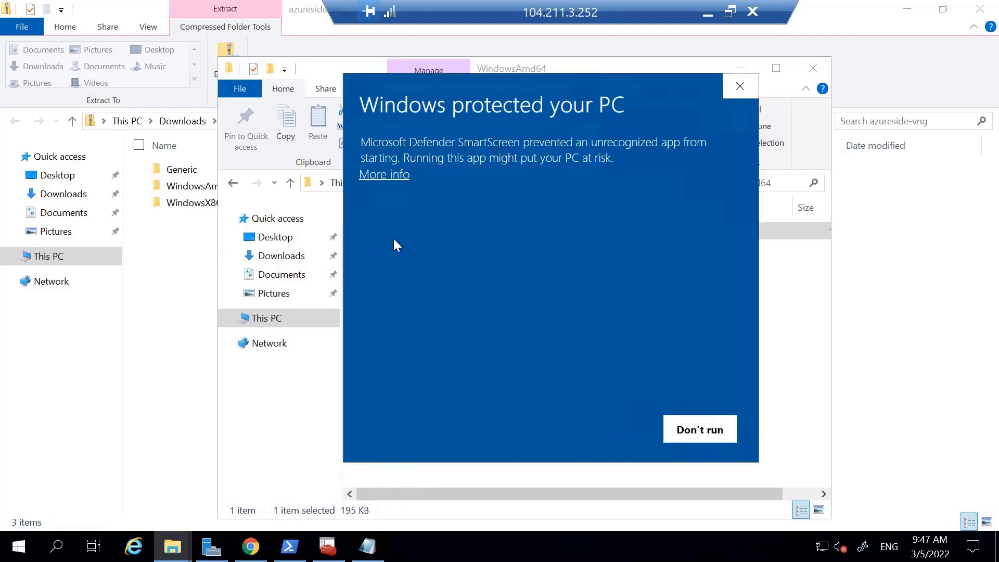
pyautogui.click(384, 175)
pyautogui.click(593, 430)
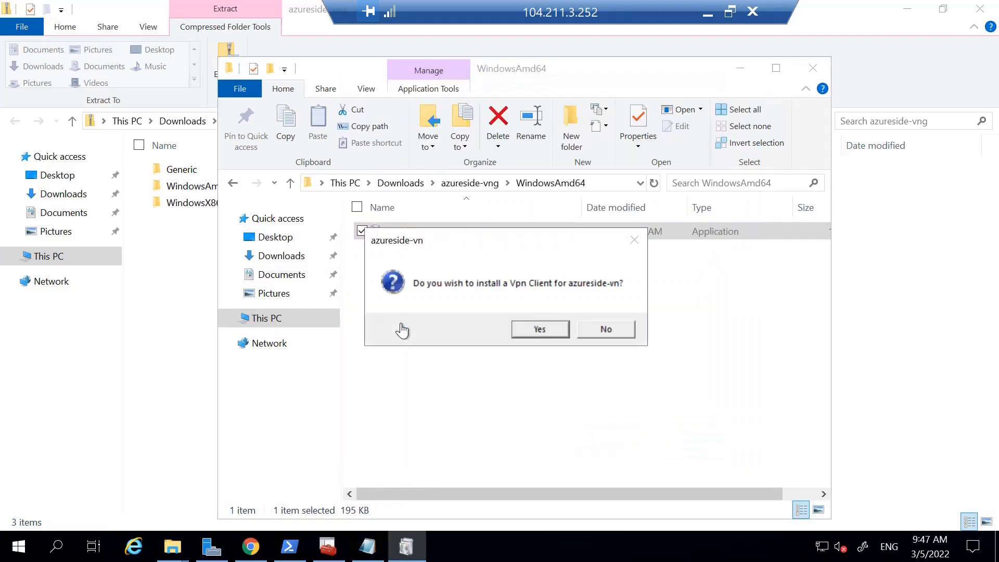
pyautogui.click(538, 330)
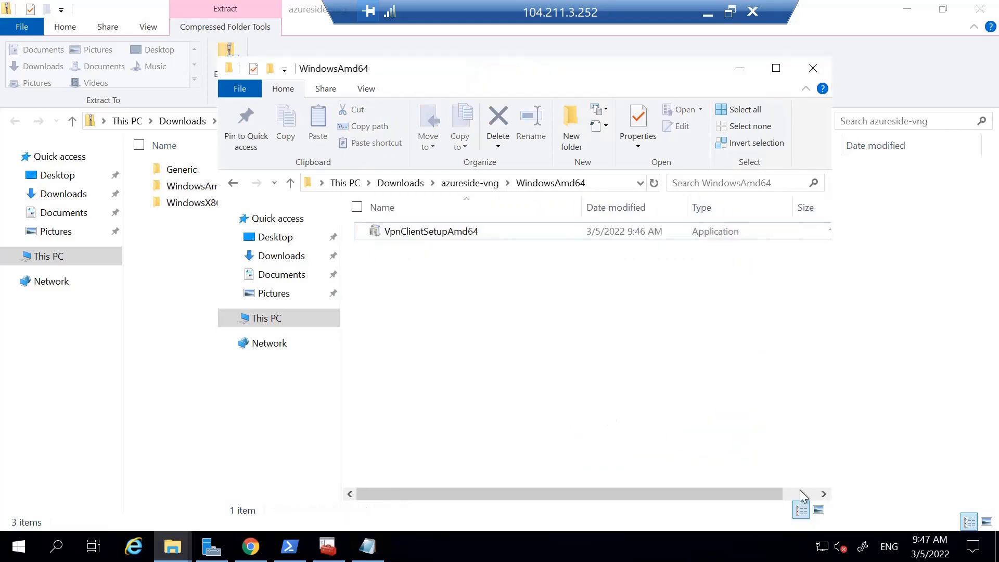
# Connect to the azureside-vn VPN in the Windows VPN settings, allowing the elevated routing table update.
pyautogui.click(823, 547)
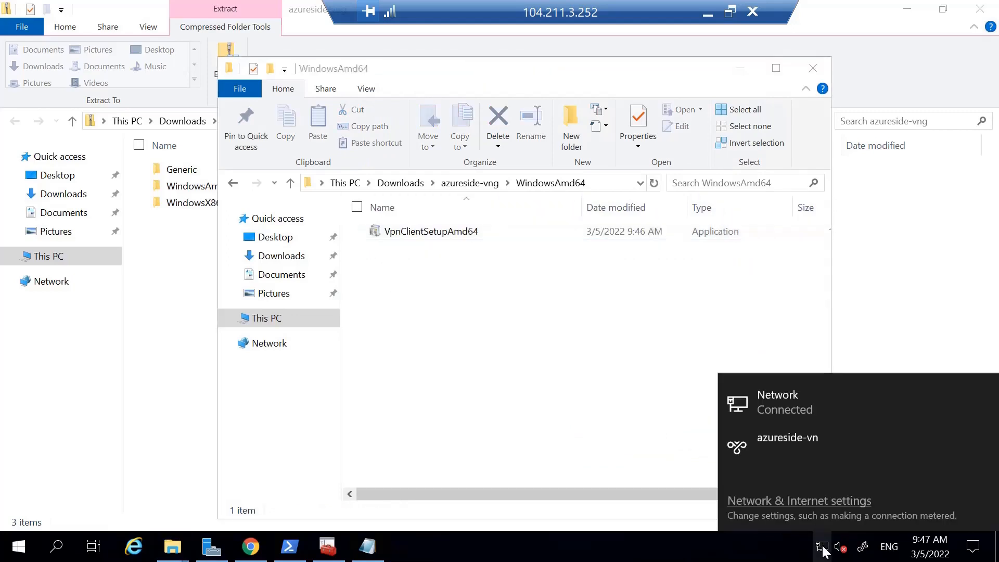
pyautogui.click(801, 446)
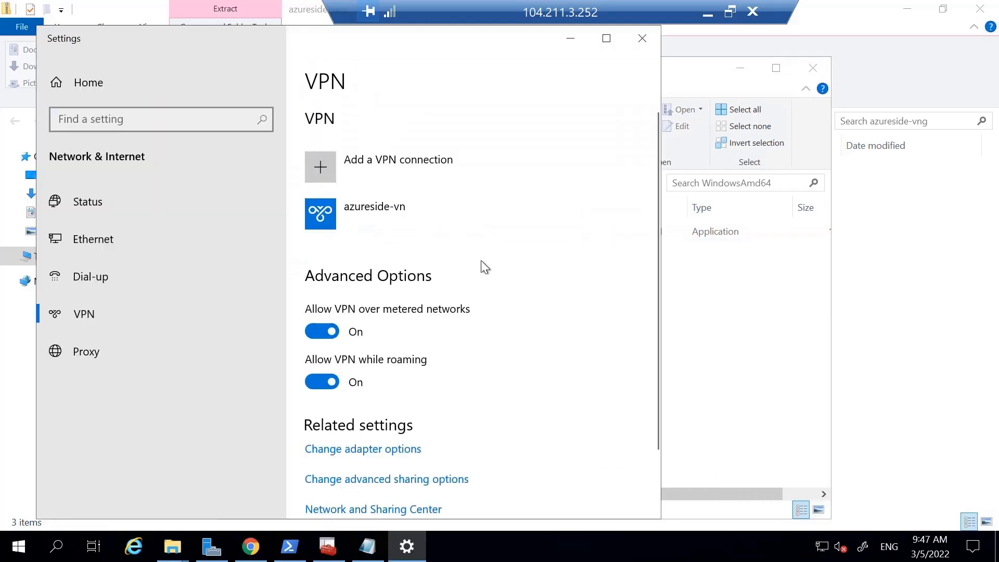
pyautogui.click(379, 211)
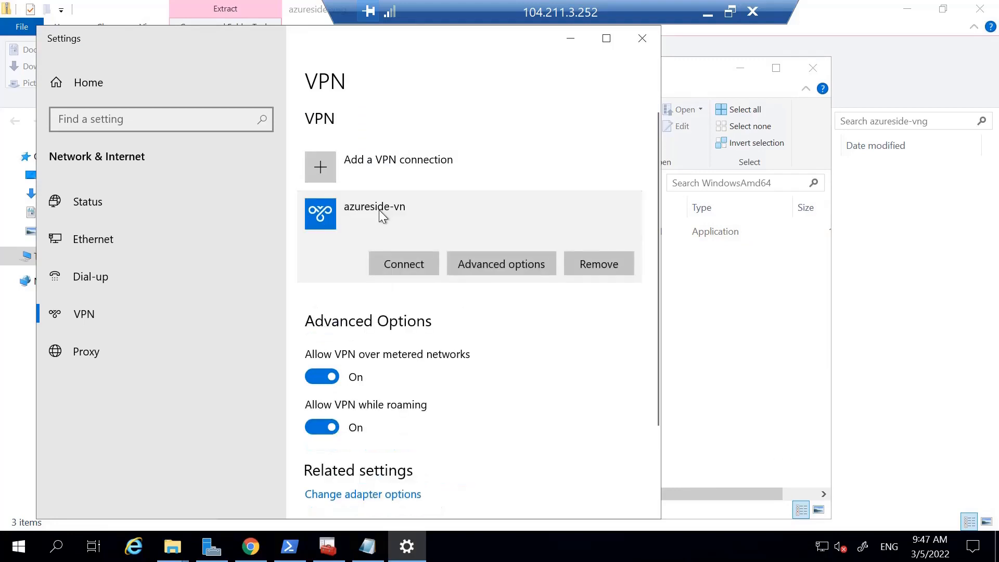
pyautogui.click(388, 264)
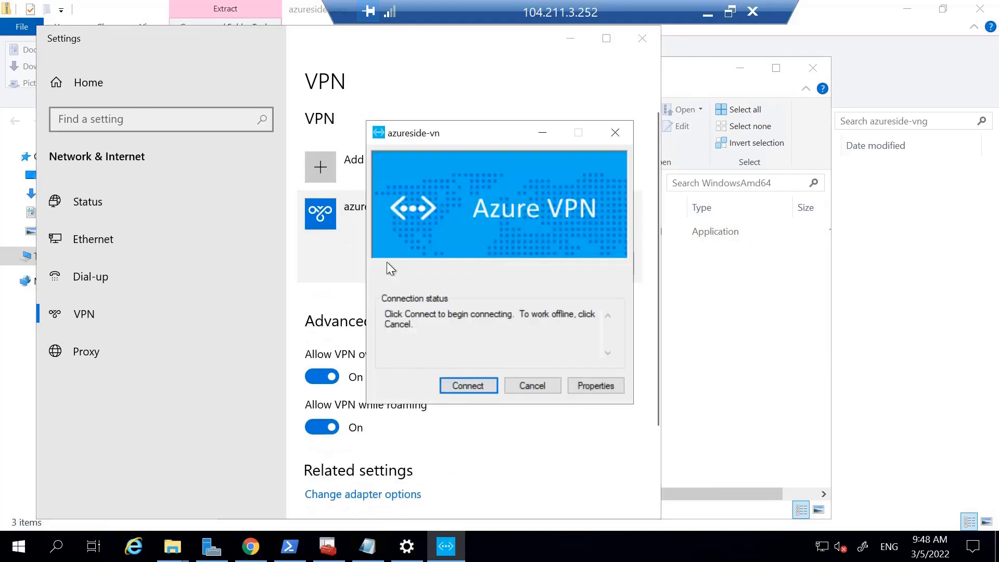
pyautogui.click(466, 386)
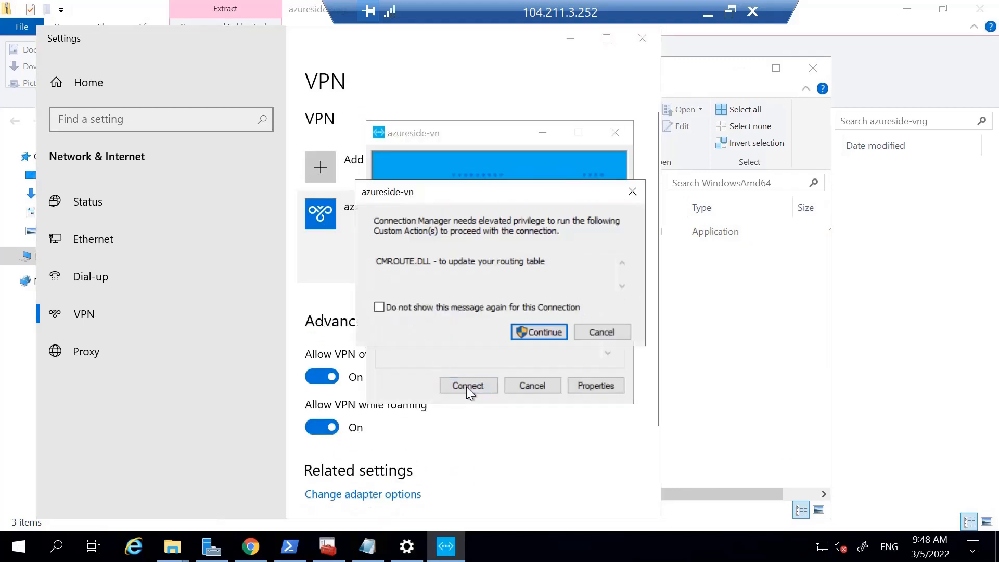
pyautogui.click(528, 330)
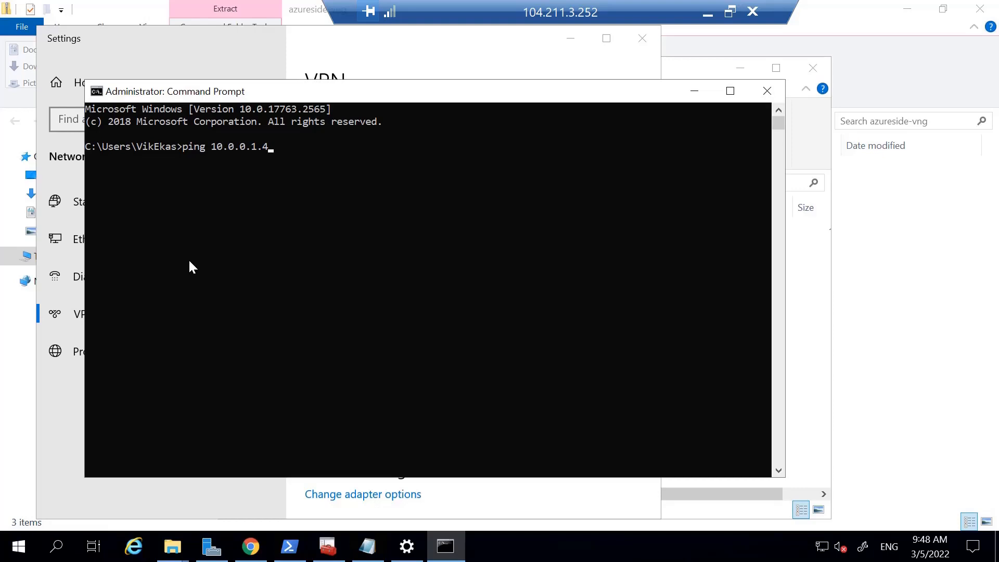
# Test the VPN from Command Prompt by pinging 10.0.0.1.4 and 10.0.1.4, and check the connection status of azureside-vn.
pyautogui.press('Return')
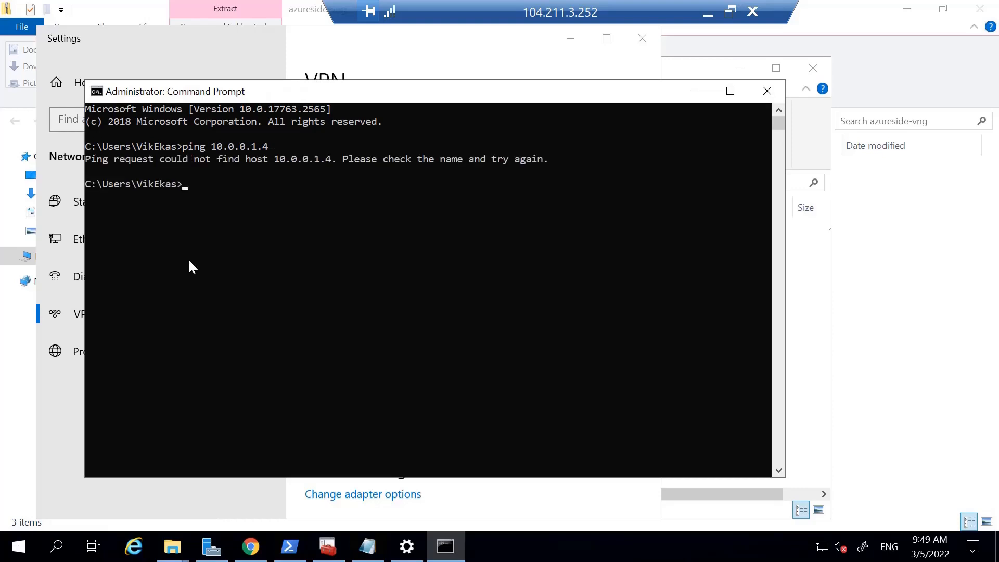
pyautogui.write('ping 10.0.1.4')
pyautogui.press('Return')
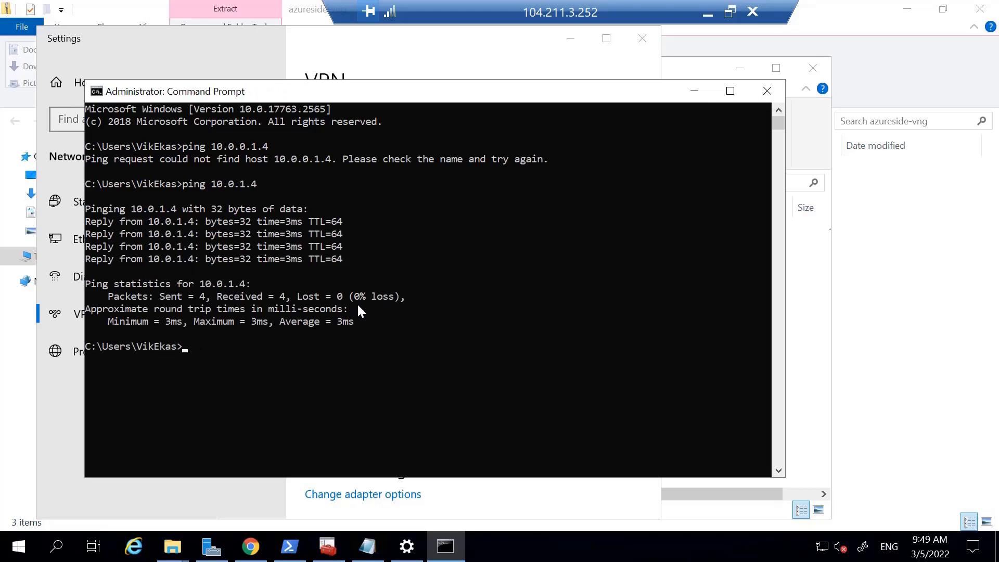
pyautogui.click(822, 545)
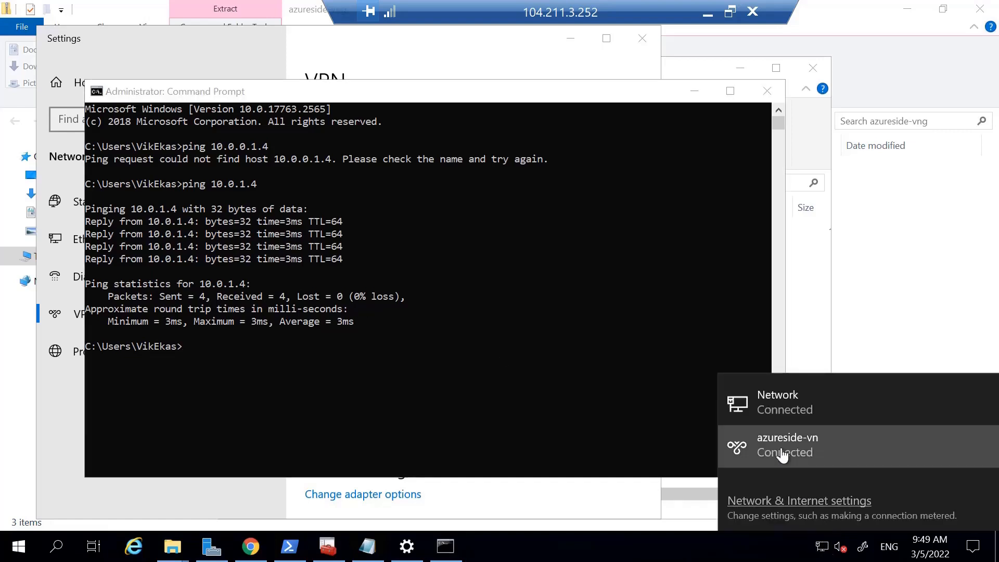